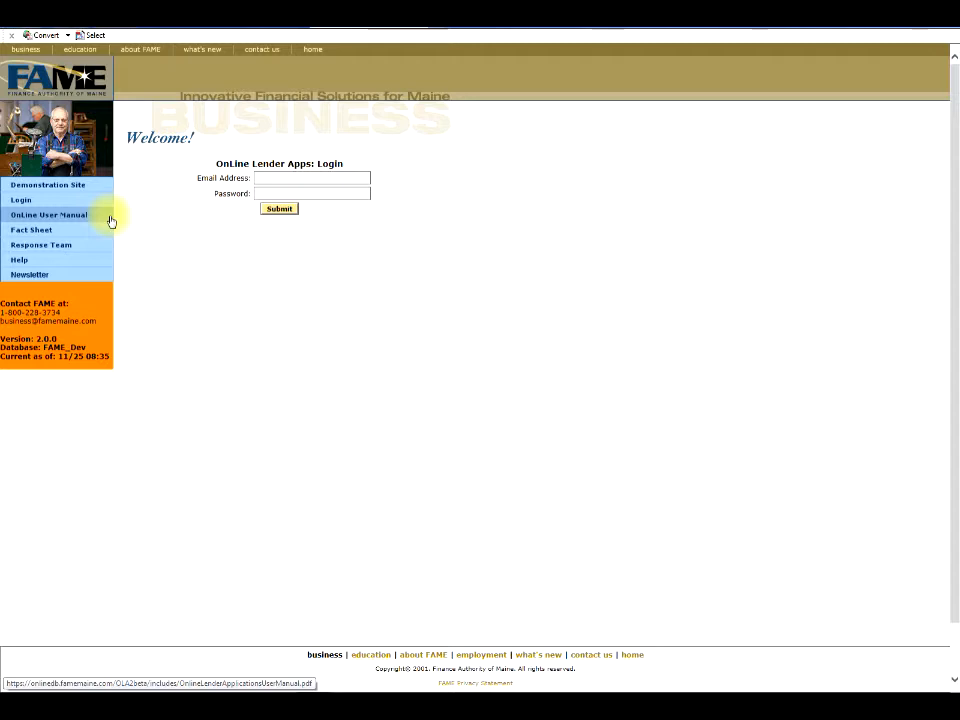
# Log in to FAME Online Lender Apps with the lender's email address and account password.
pyautogui.click(57, 233)
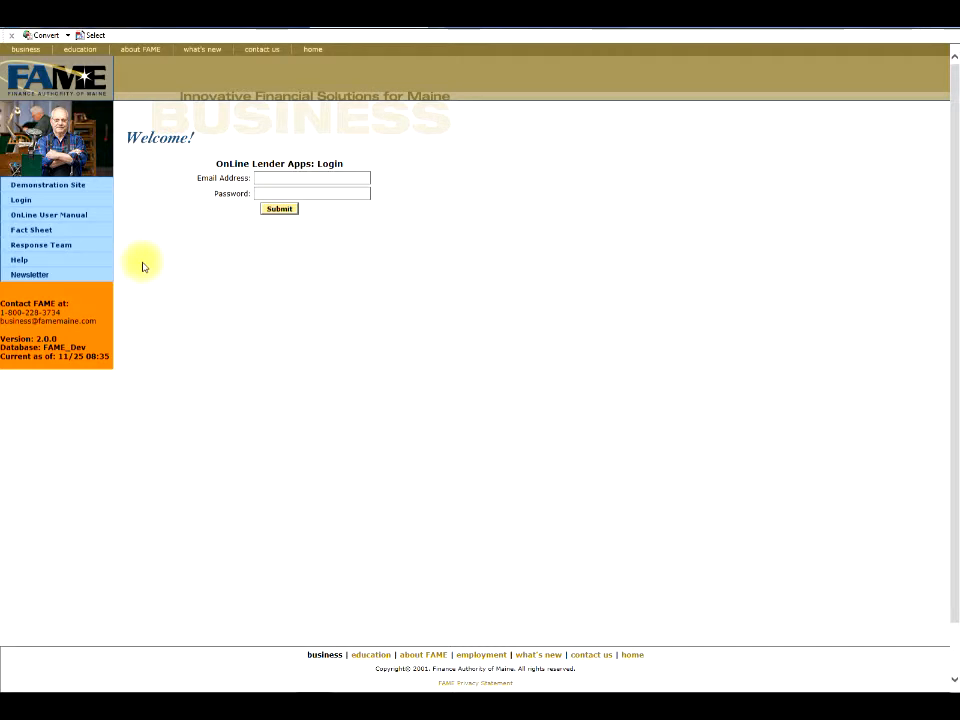
pyautogui.click(267, 178)
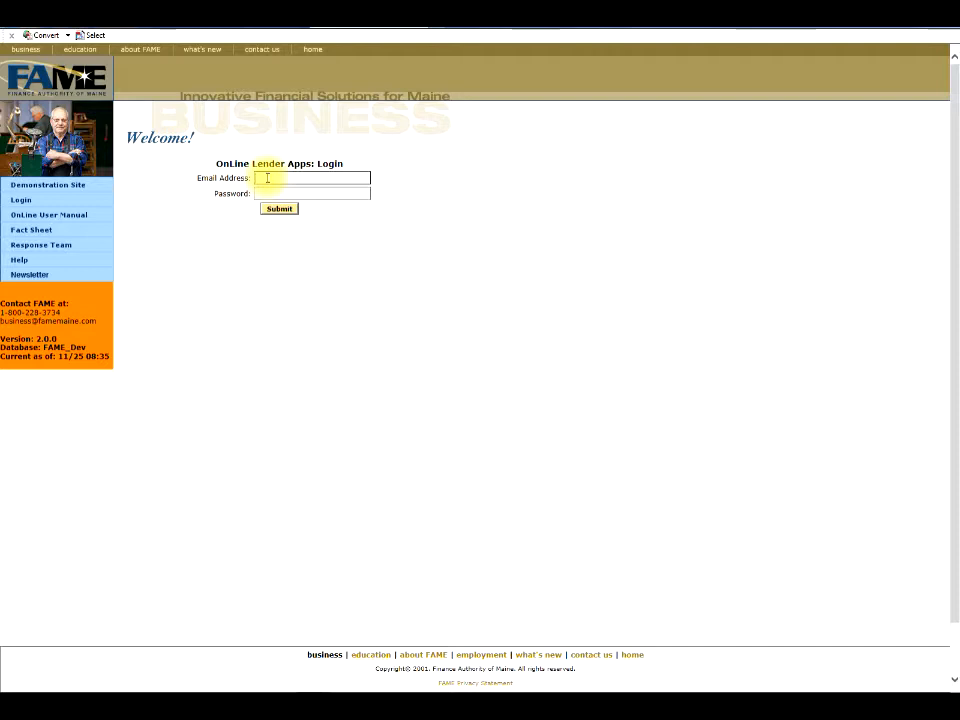
pyautogui.write('r4')
pyautogui.press('BackSpace')
pyautogui.press('BackSpace')
pyautogui.press('BackSpace')
pyautogui.press('BackSpace')
pyautogui.press('Tab')
pyautogui.write('••••••••')
pyautogui.press('Return')
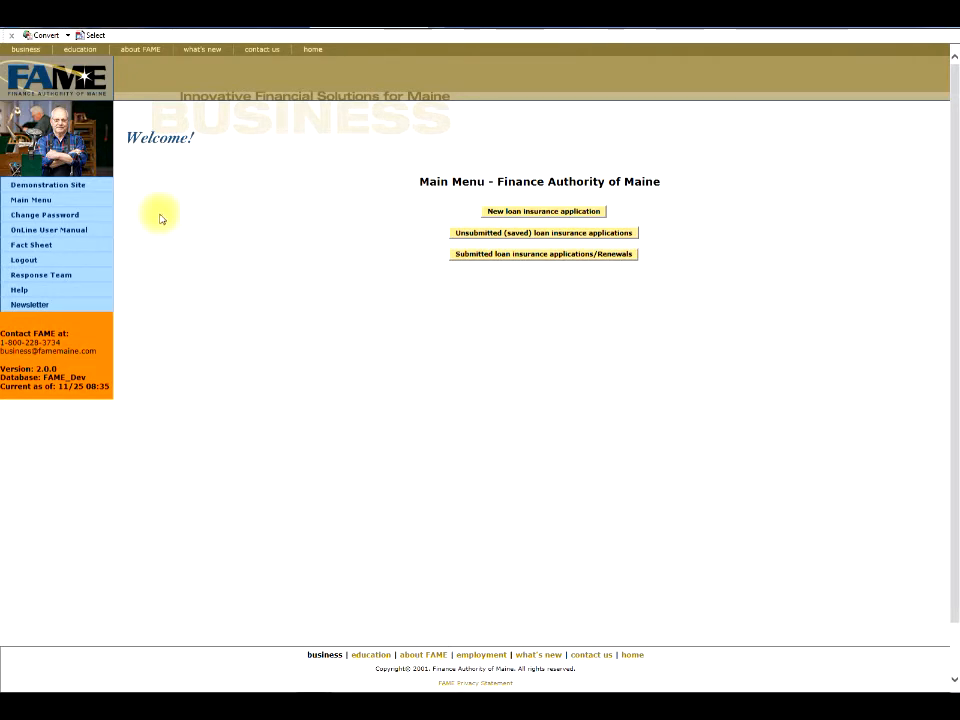
pyautogui.click(108, 216)
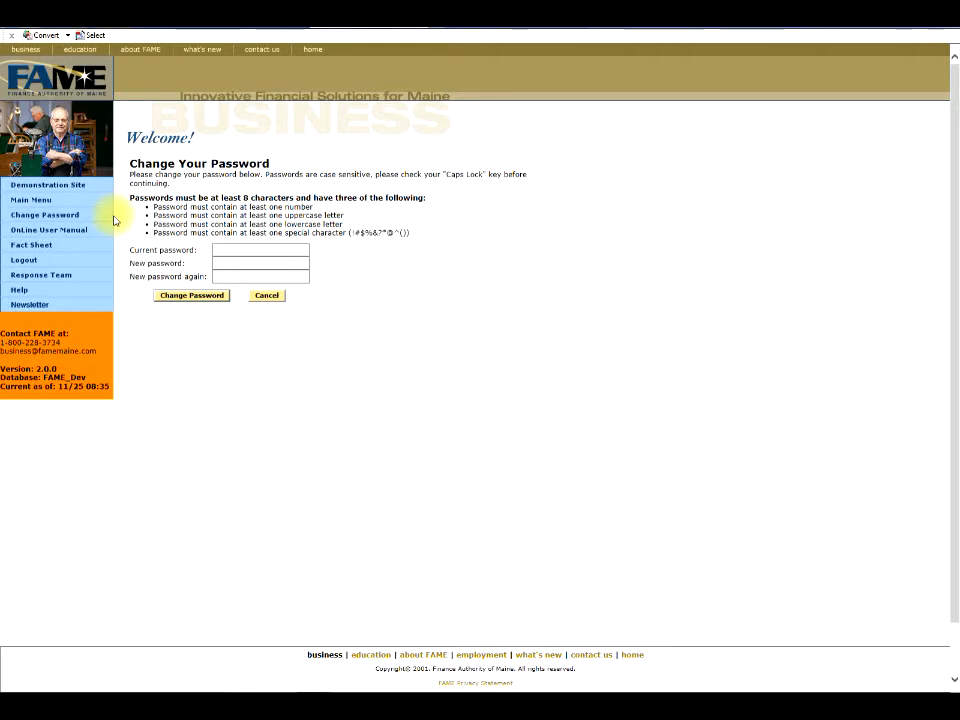
pyautogui.click(83, 205)
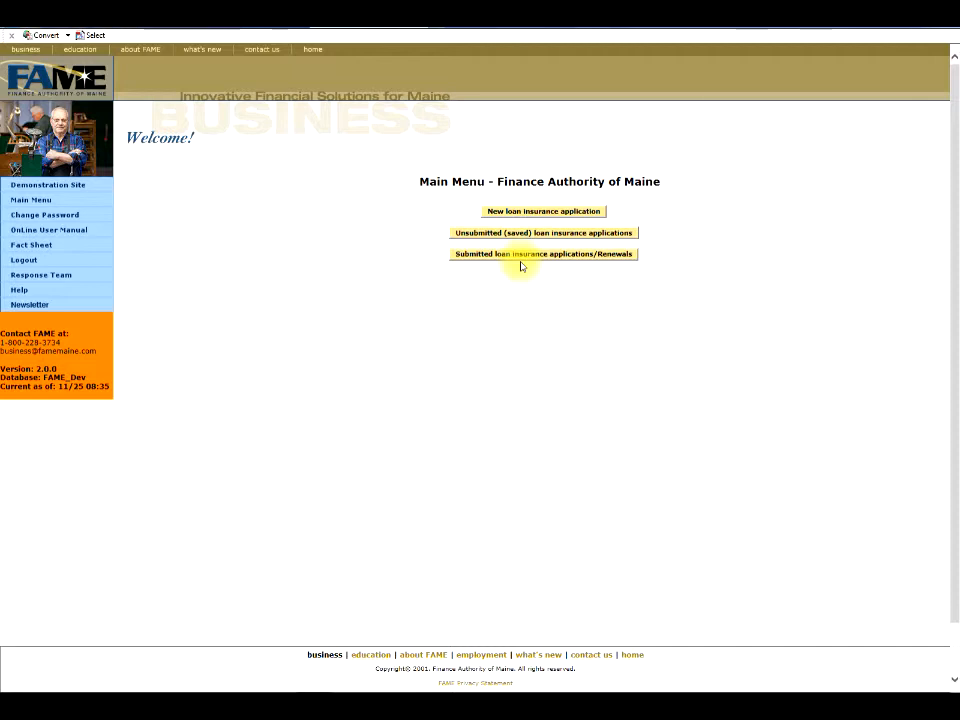
# Create a new loan insurance application with Profile 1 set to the Business profile type.
pyautogui.click(532, 212)
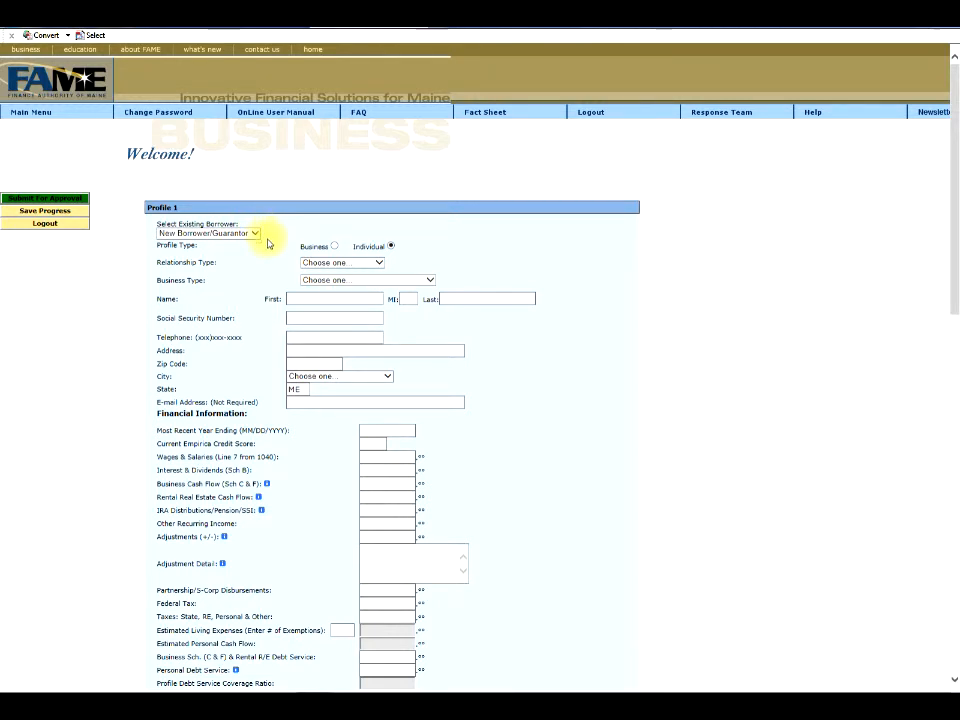
pyautogui.press('Up')
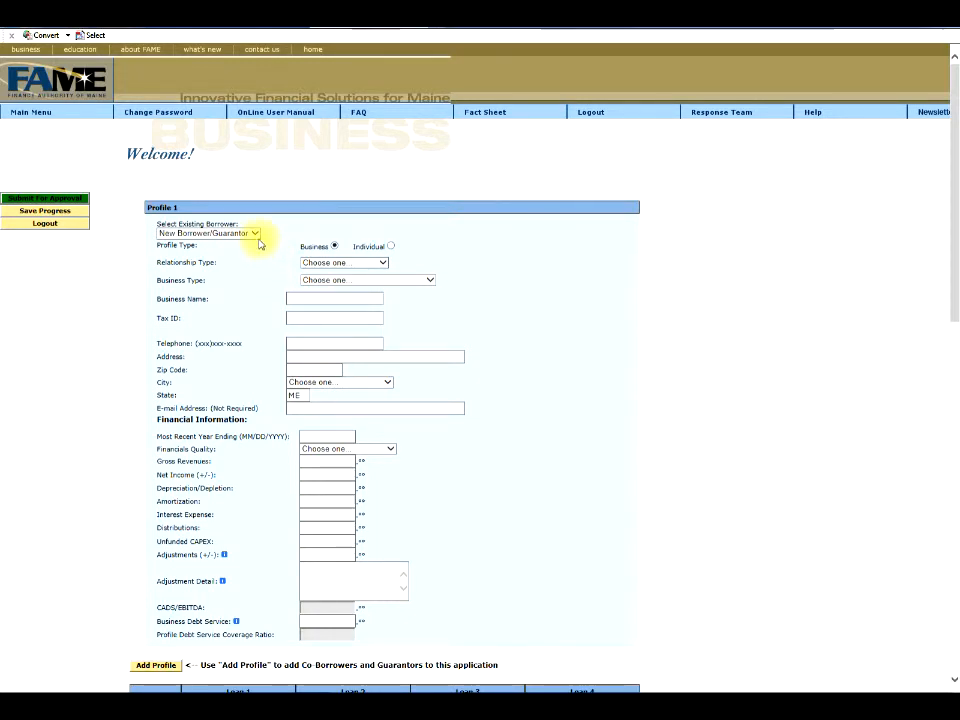
pyautogui.click(255, 234)
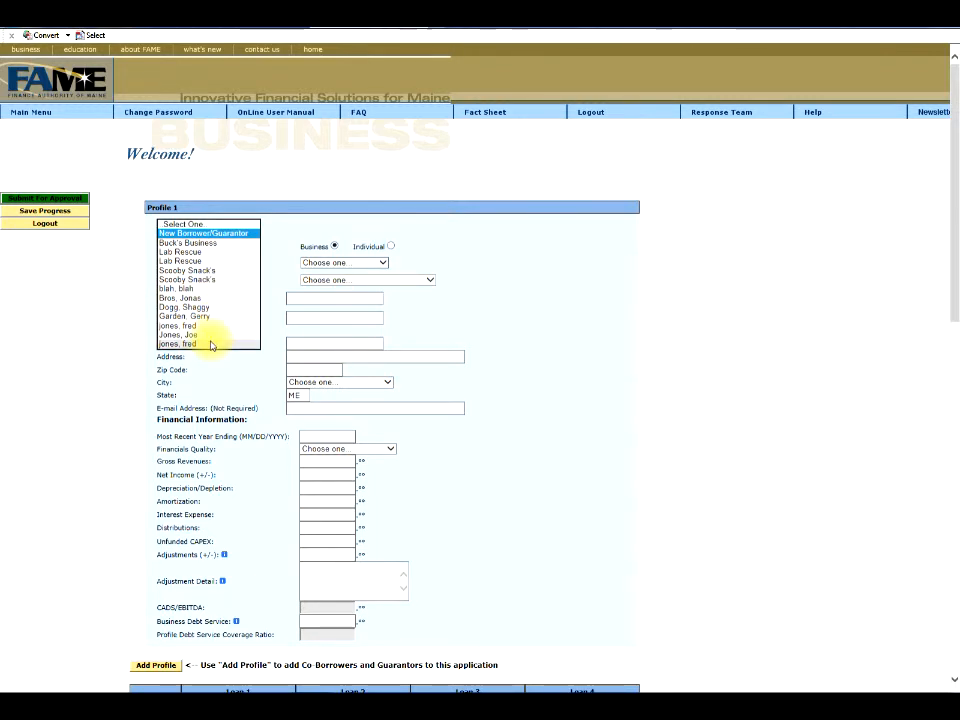
# Load Scooby Snack's into Profile 1 as the Borrower, with business type LLC.
pyautogui.click(196, 271)
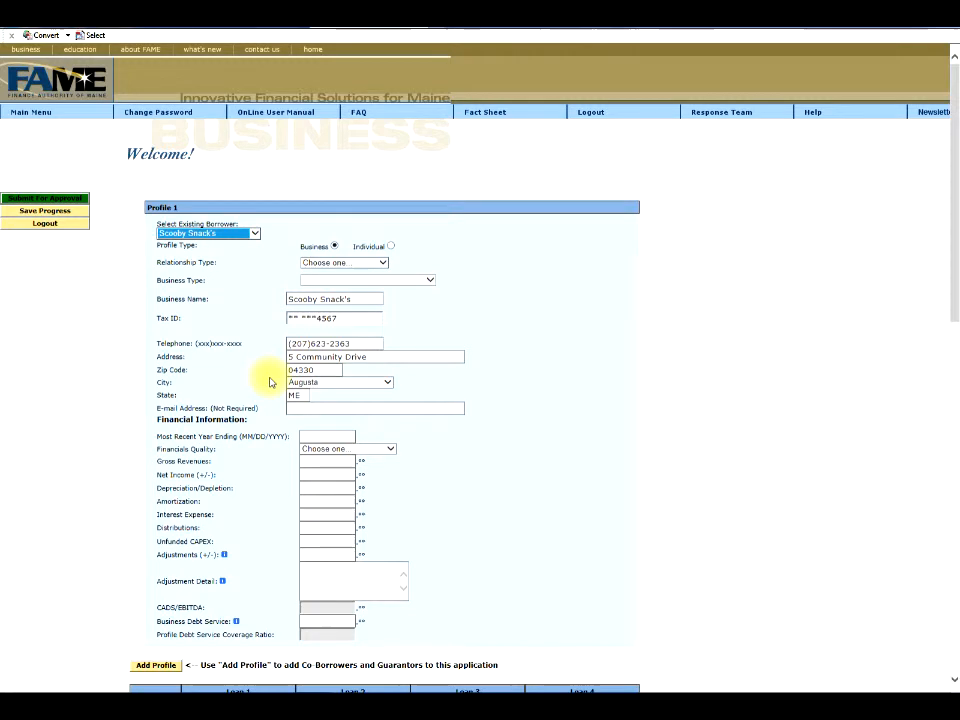
pyautogui.click(385, 264)
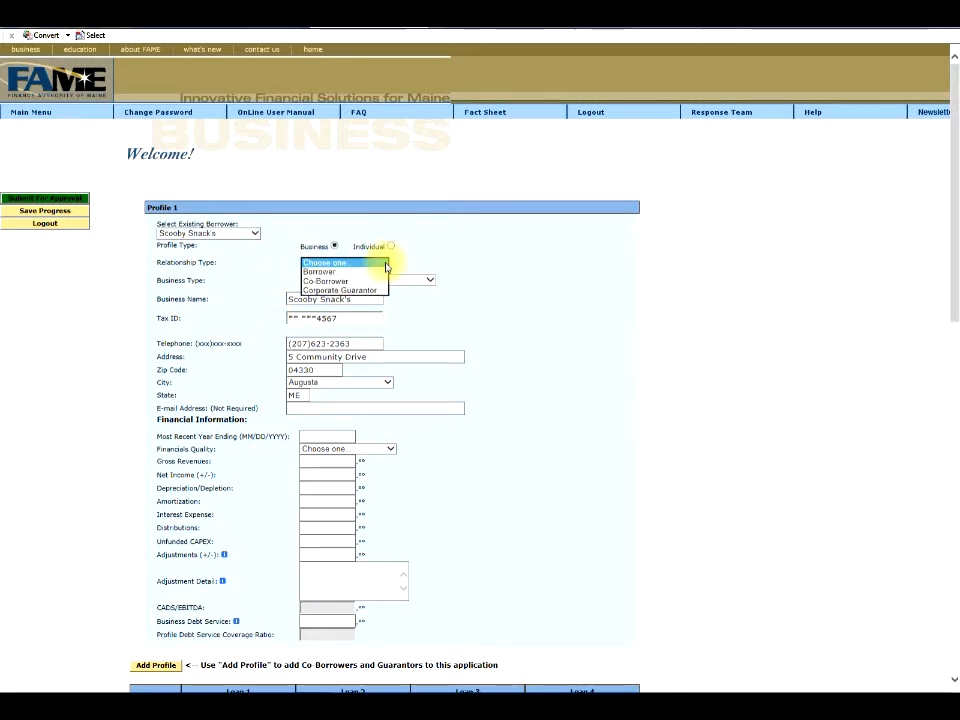
pyautogui.click(332, 270)
pyautogui.click(426, 280)
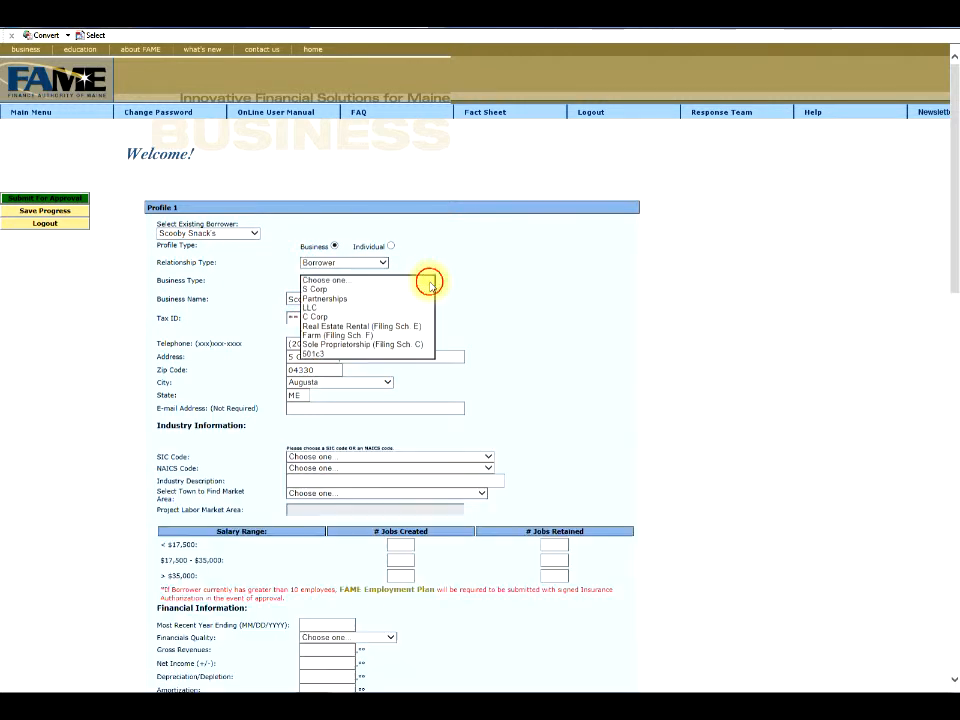
pyautogui.click(325, 307)
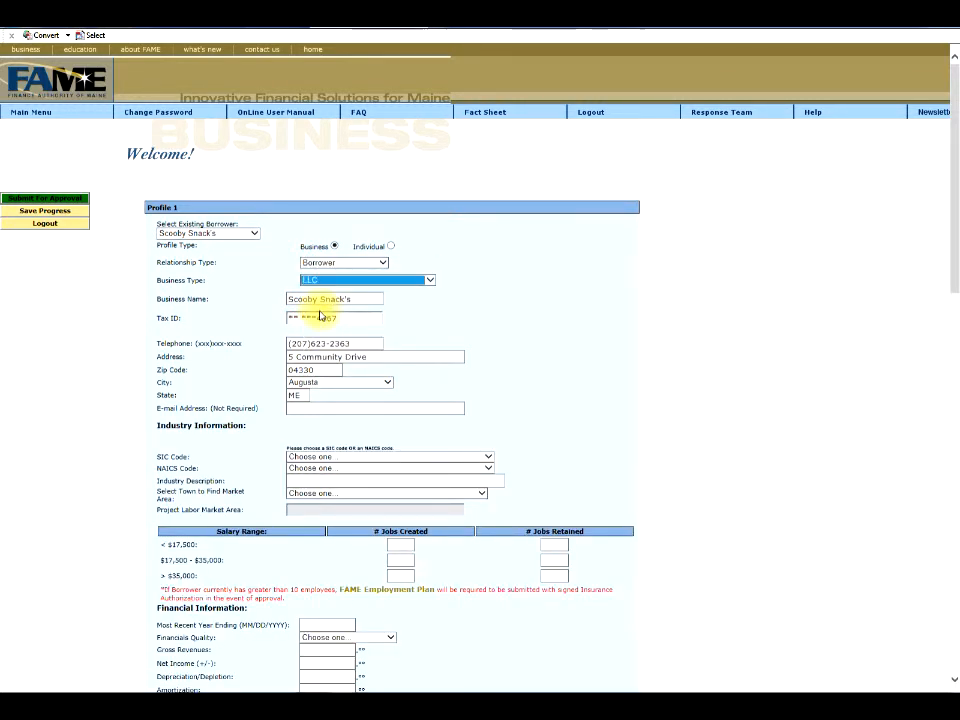
# Set NAICS code 111211: Potato Farming, description 'Potato farmer', and Alfred as the market-area town.
pyautogui.click(489, 468)
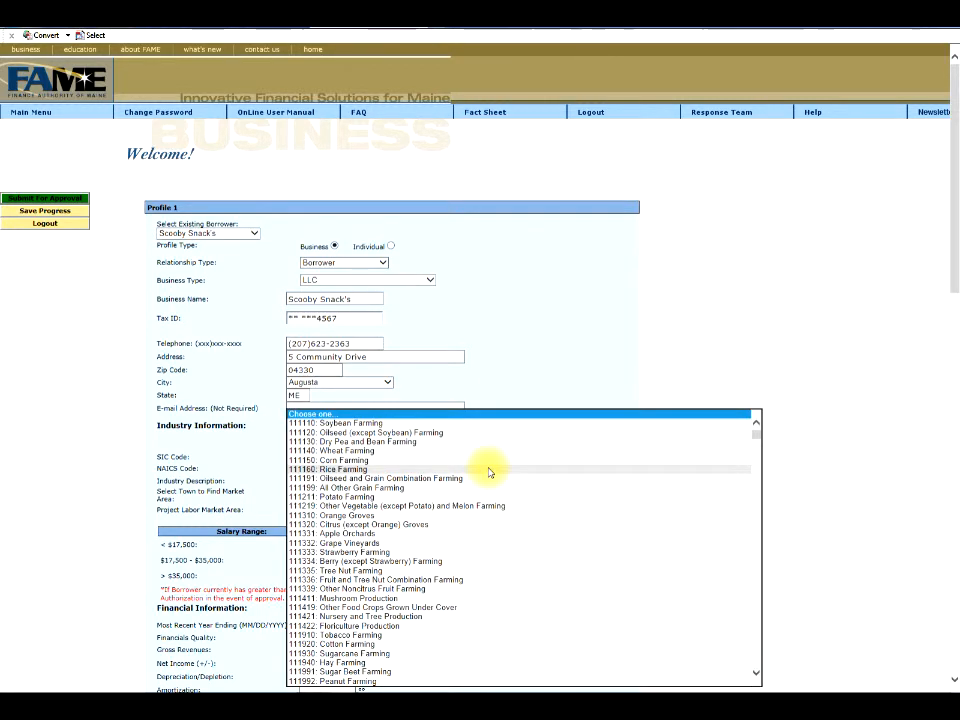
pyautogui.click(358, 497)
pyautogui.click(354, 482)
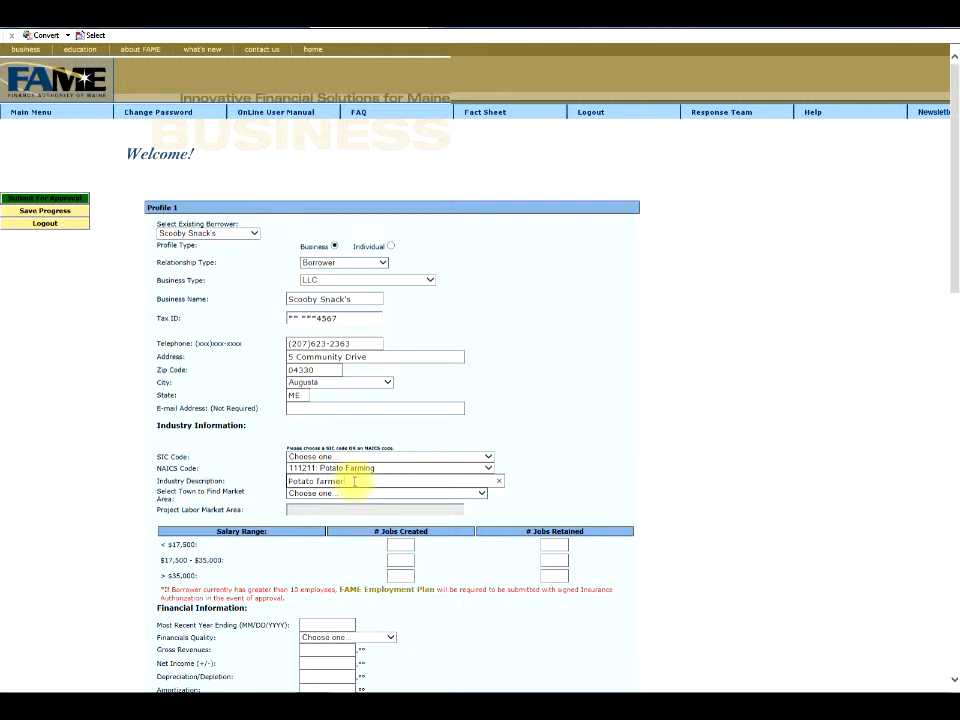
pyautogui.click(481, 494)
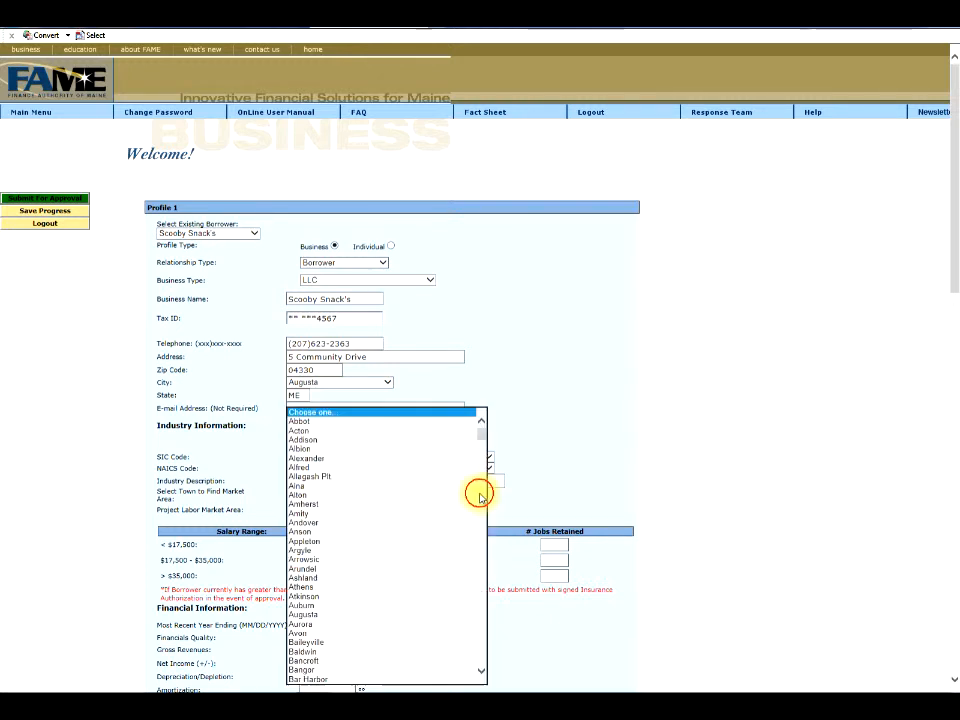
pyautogui.click(372, 469)
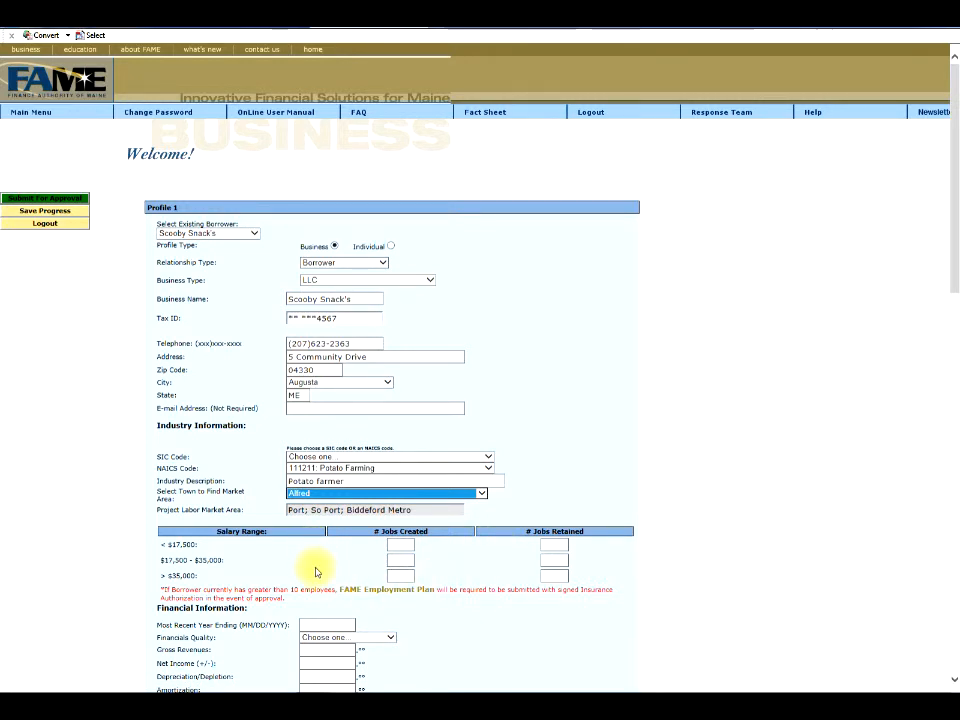
# Enter 2 jobs created at $17,500–$35,000 and 1 job retained above $35,000.
pyautogui.click(400, 560)
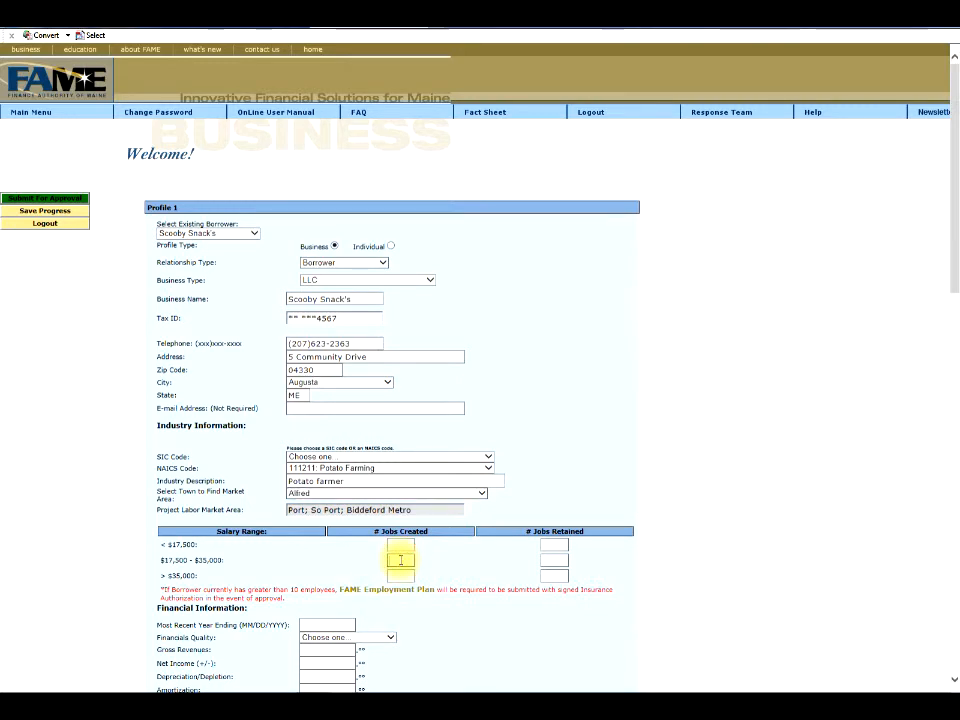
pyautogui.write('2')
pyautogui.click(556, 576)
pyautogui.write('1')
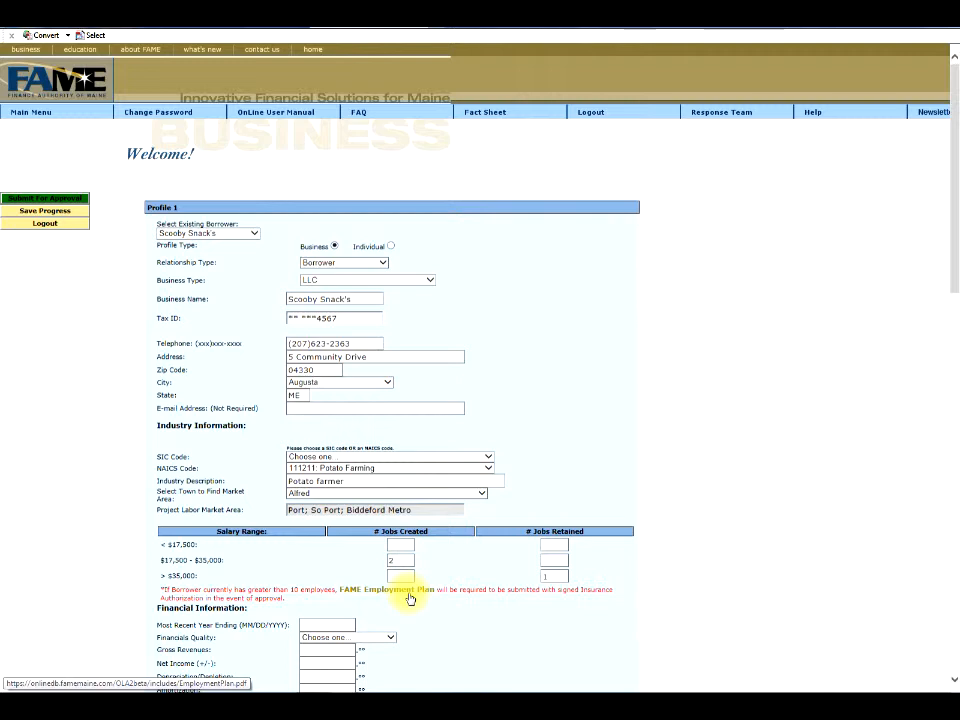
pyautogui.scroll(-2, 375, 520)
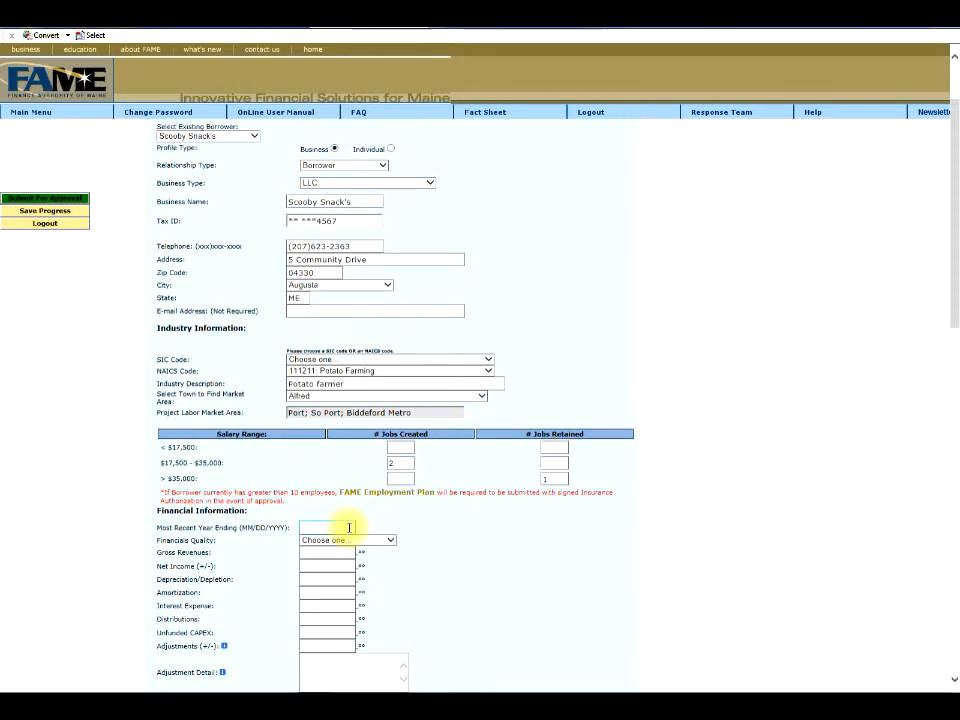
# Set the most recent year ending to 12/31/2013 and financials quality to Tax Return.
pyautogui.click(349, 527)
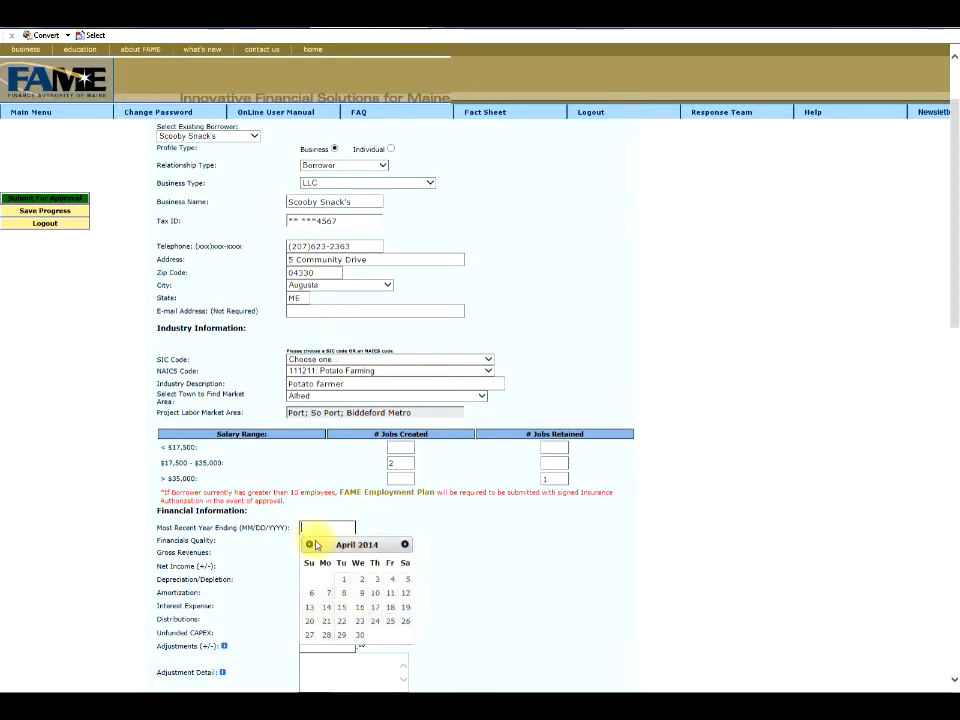
pyautogui.click(310, 544)
pyautogui.click(310, 544)
pyautogui.click(310, 544)
pyautogui.click(310, 544)
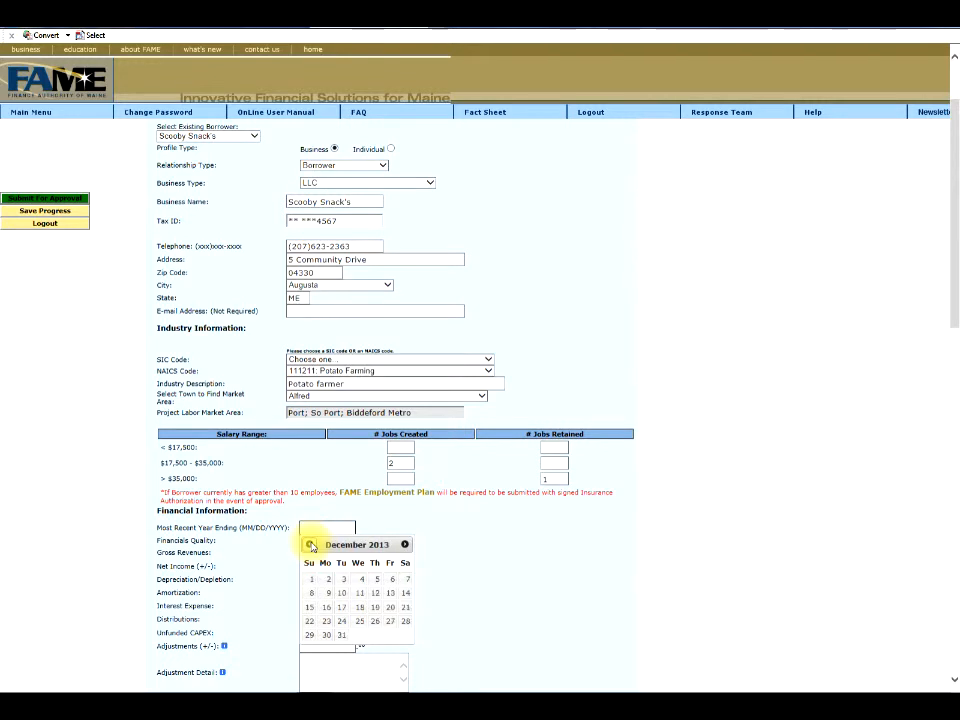
pyautogui.click(341, 635)
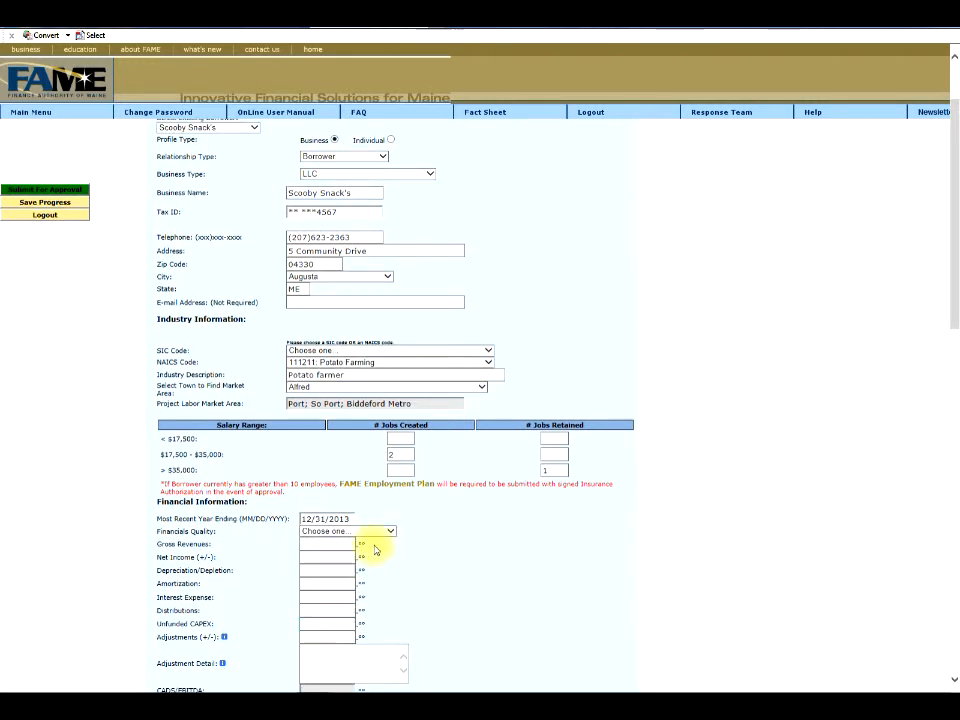
pyautogui.click(391, 533)
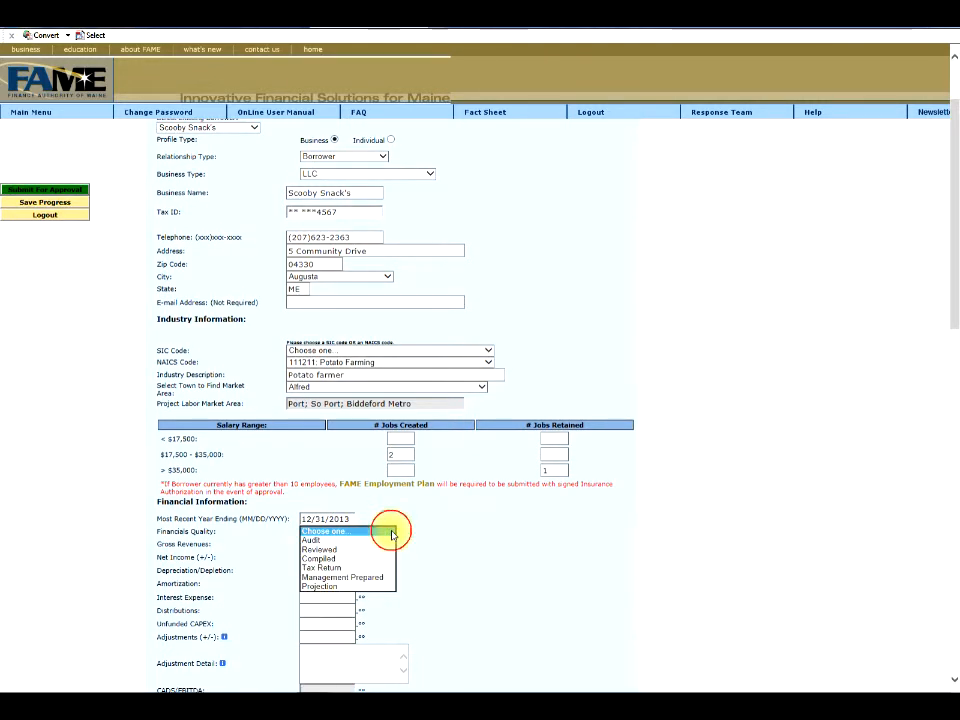
pyautogui.click(339, 568)
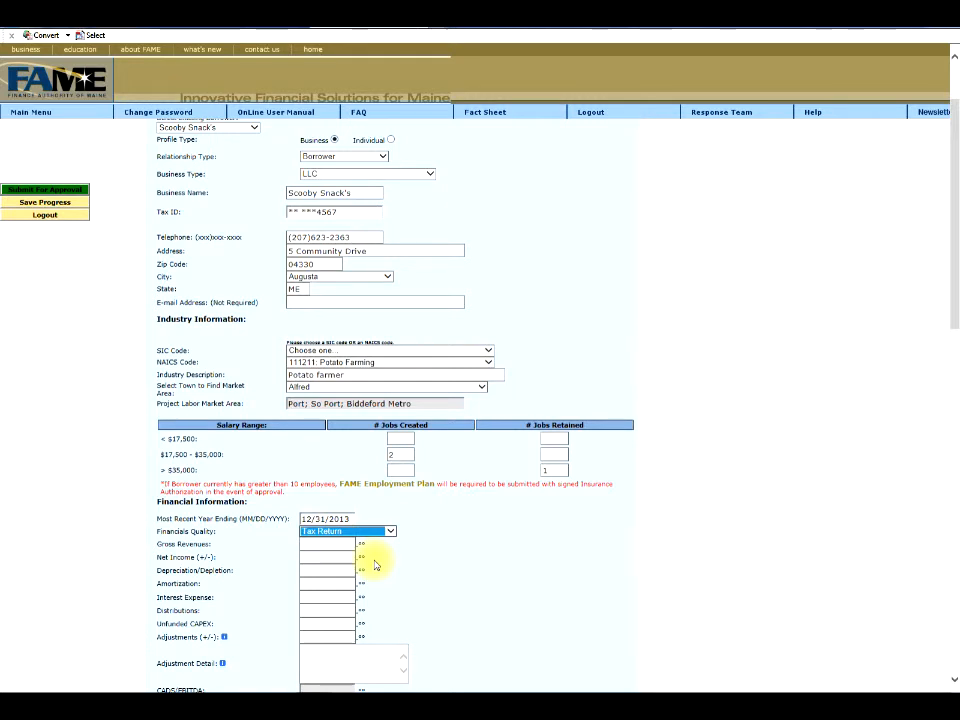
pyautogui.scroll(-2, 375, 560)
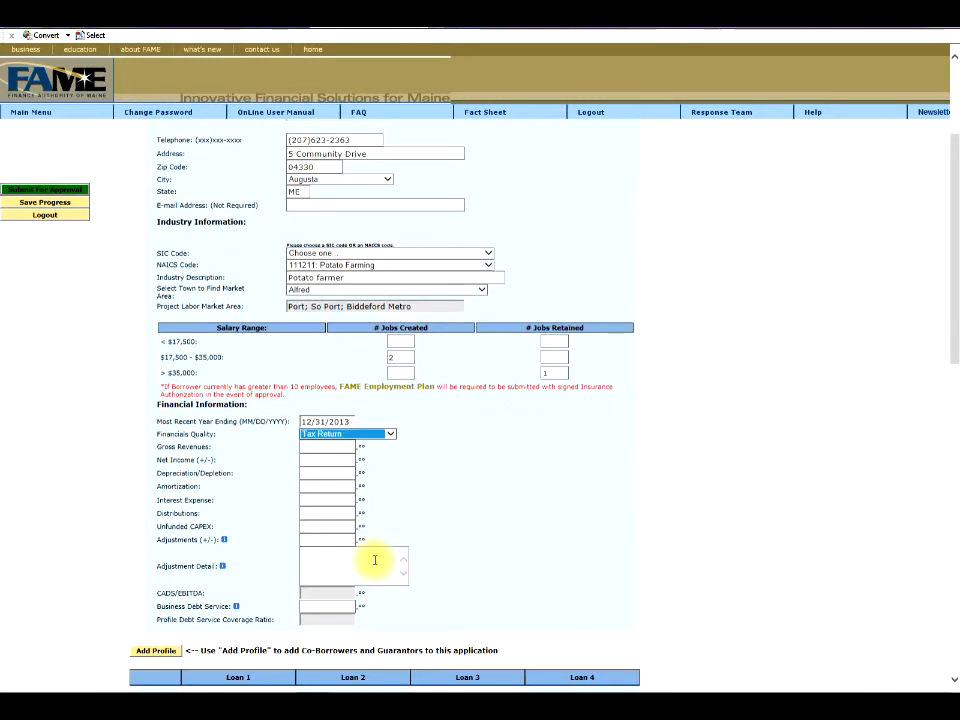
pyautogui.click(226, 540)
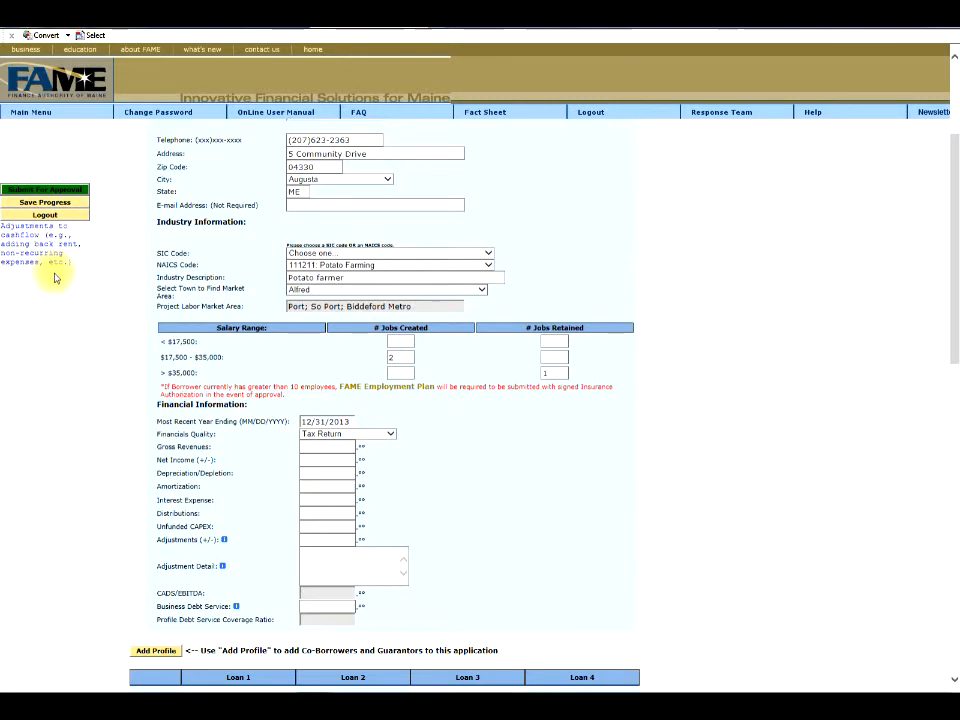
# Enter gross revenues 375,000, net income 156,000, depreciation 30,000, amortization 17,000 and distributions 25,000.
pyautogui.click(312, 446)
pyautogui.write('375,000')
pyautogui.press('Tab')
pyautogui.write('156,000')
pyautogui.press('Tab')
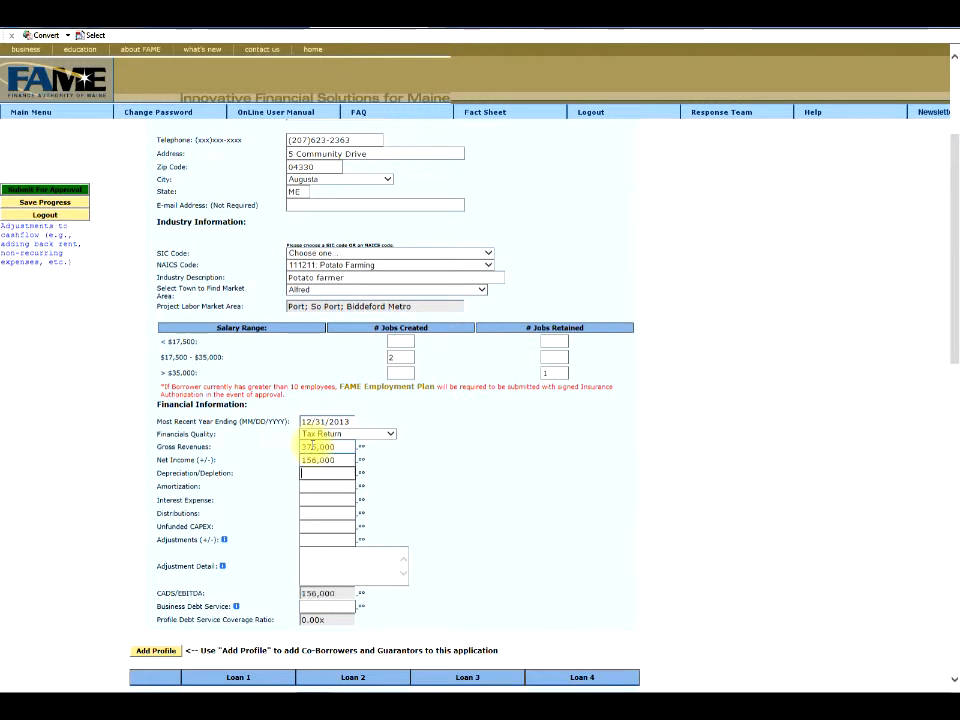
pyautogui.write('30,000')
pyautogui.press('Tab')
pyautogui.write('17000')
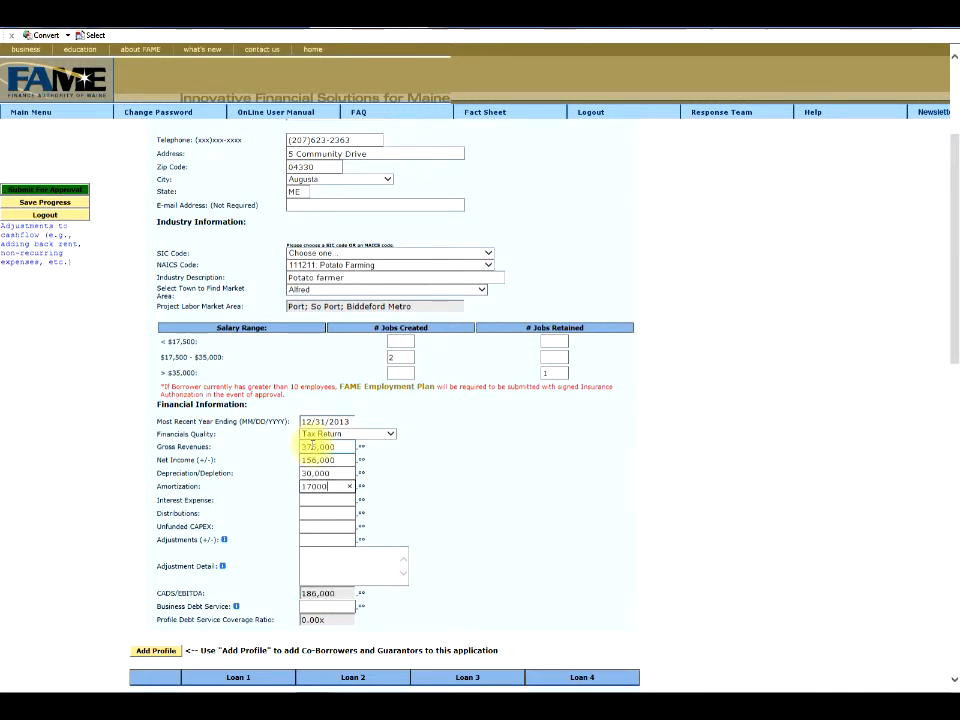
pyautogui.press('Tab')
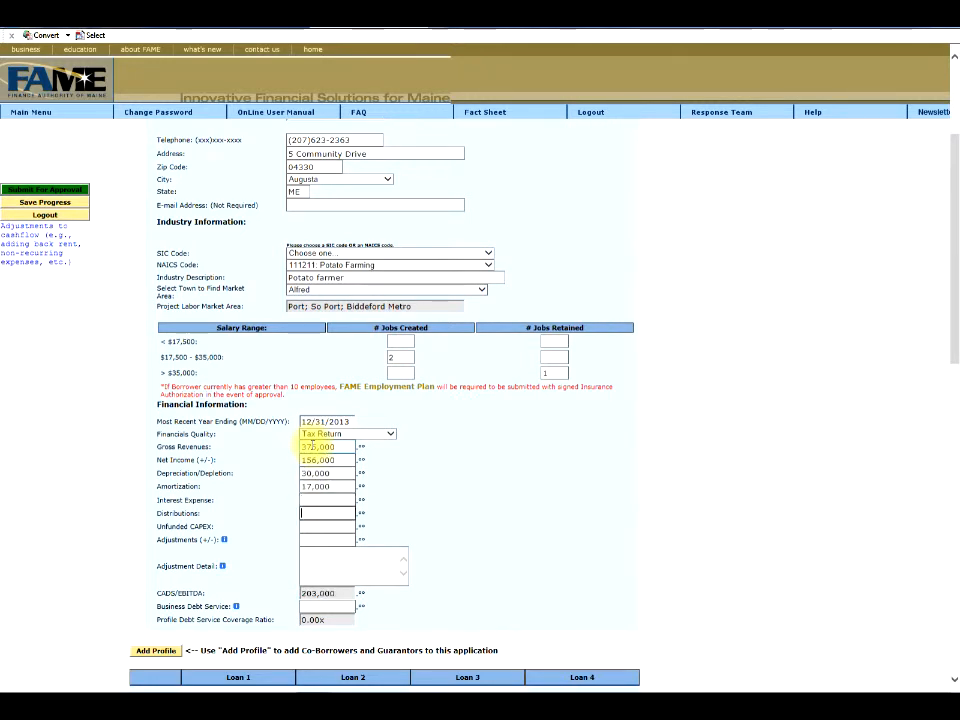
pyautogui.write('25000')
pyautogui.press('Tab')
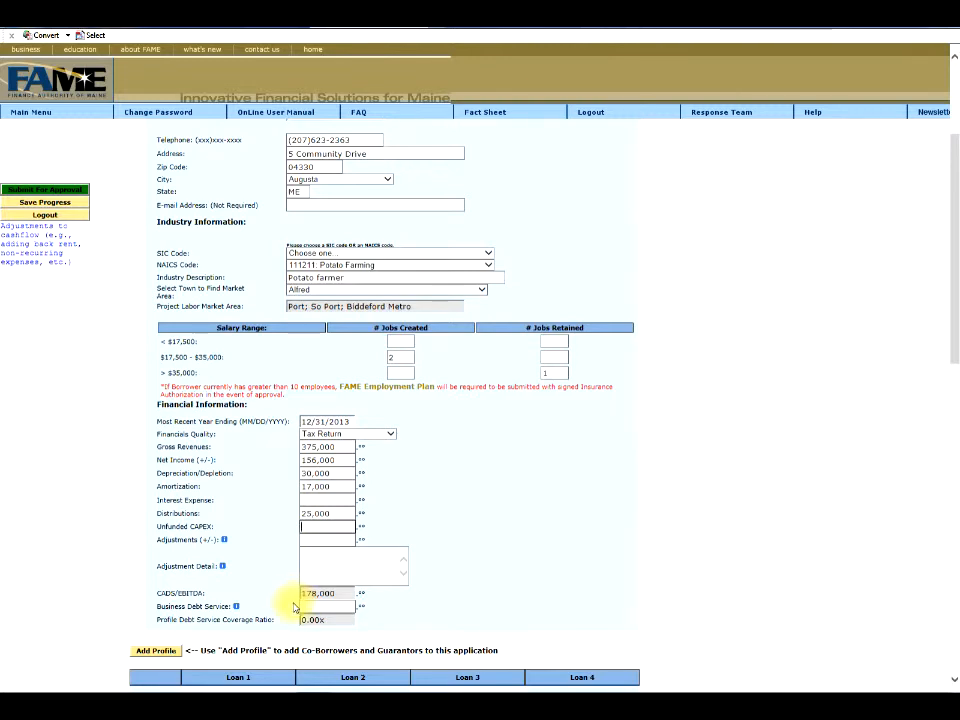
# Enter 35,000 as business debt service, giving a 5.09x coverage ratio.
pyautogui.click(237, 607)
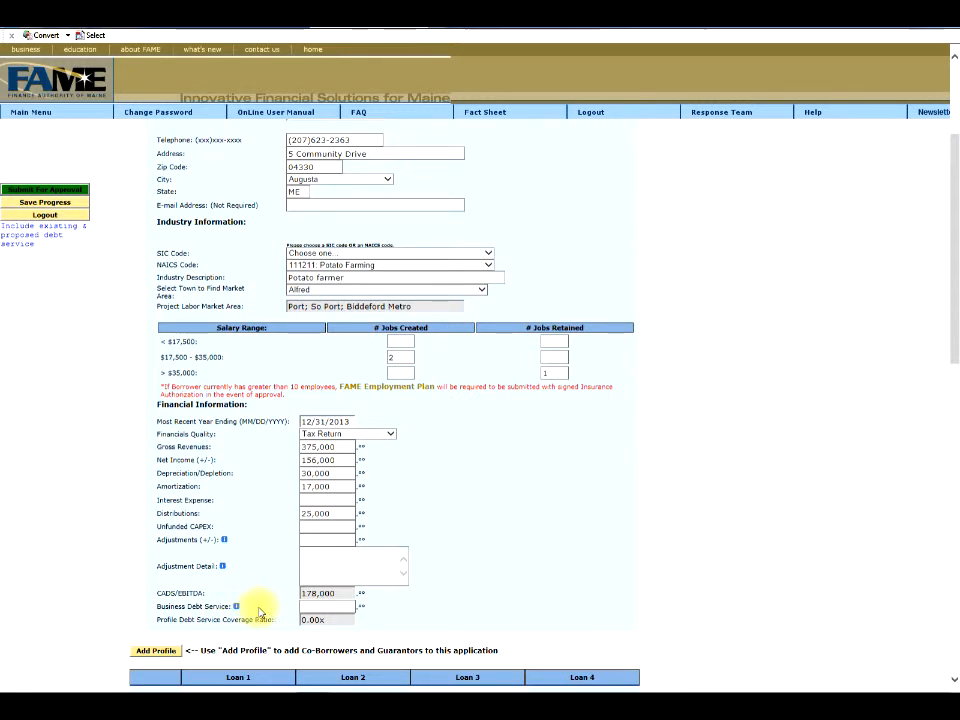
pyautogui.click(306, 607)
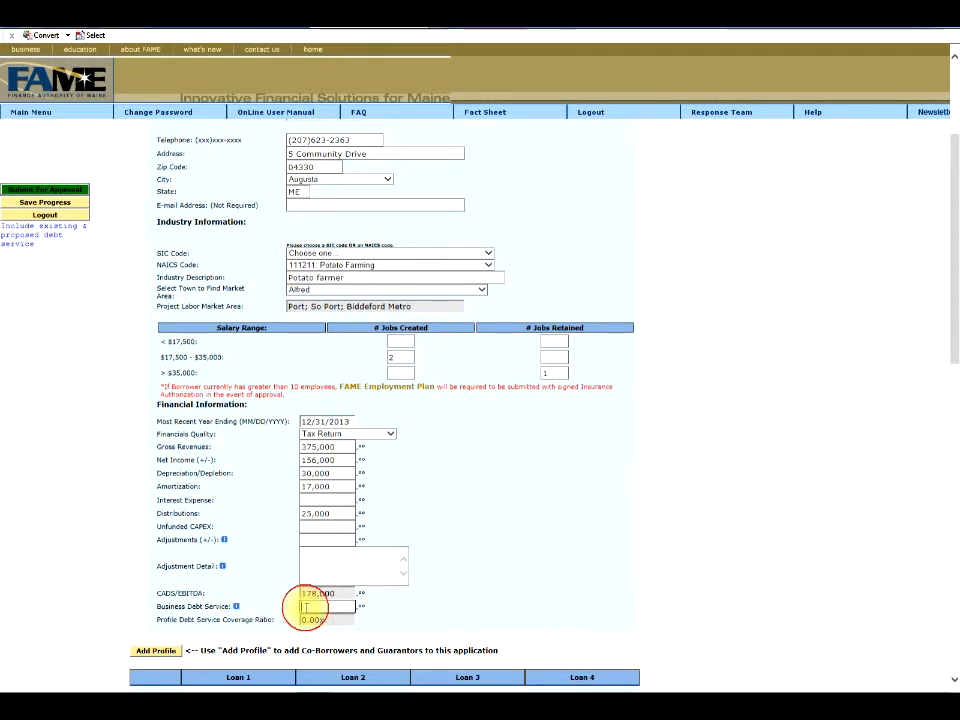
pyautogui.write('35,000')
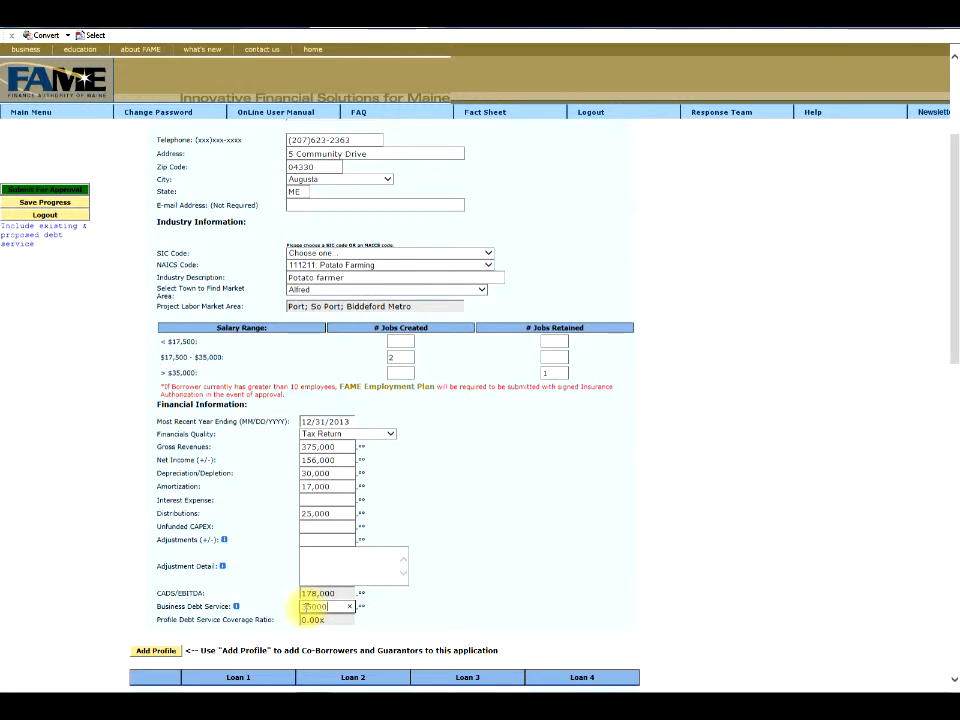
pyautogui.press('Tab')
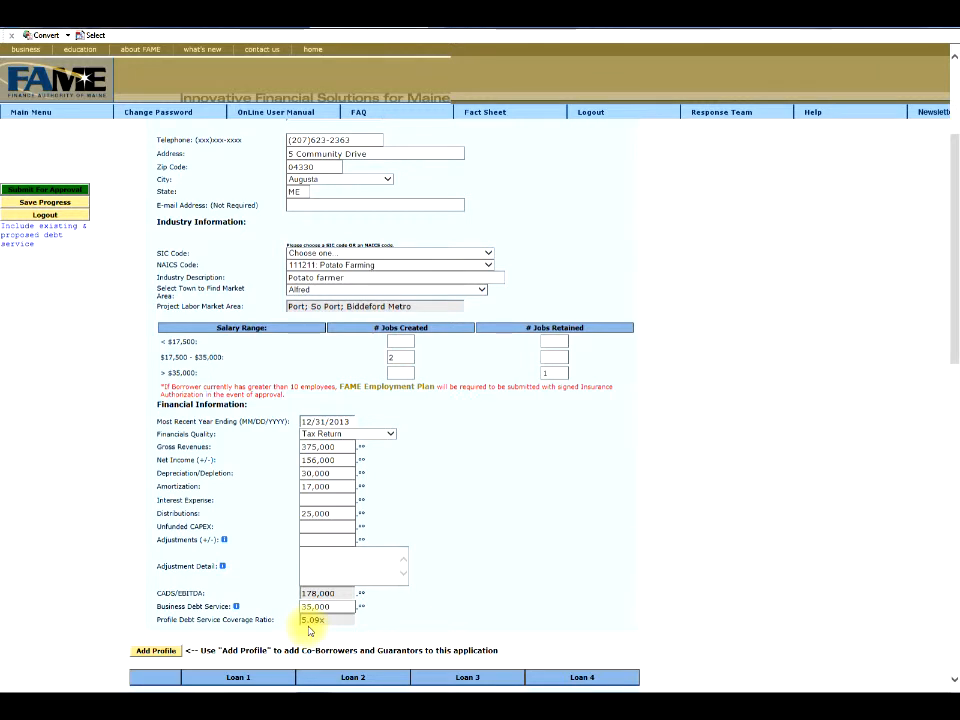
pyautogui.scroll(-2, 307, 628)
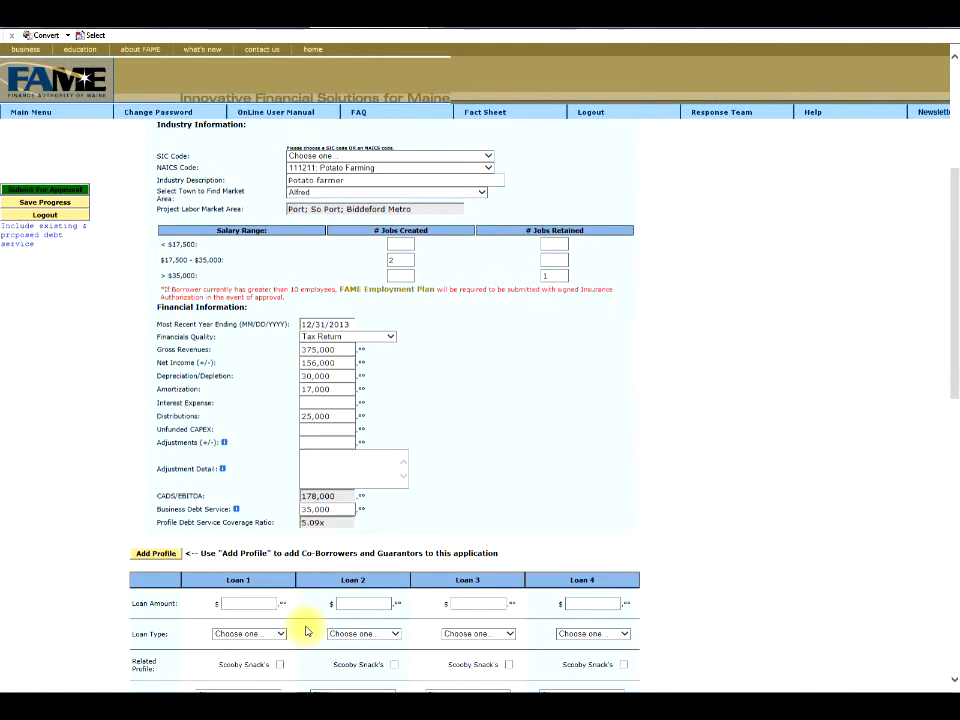
# Add Profile 2 with an existing individual borrower as Personal Guarantor, business type None.
pyautogui.click(155, 556)
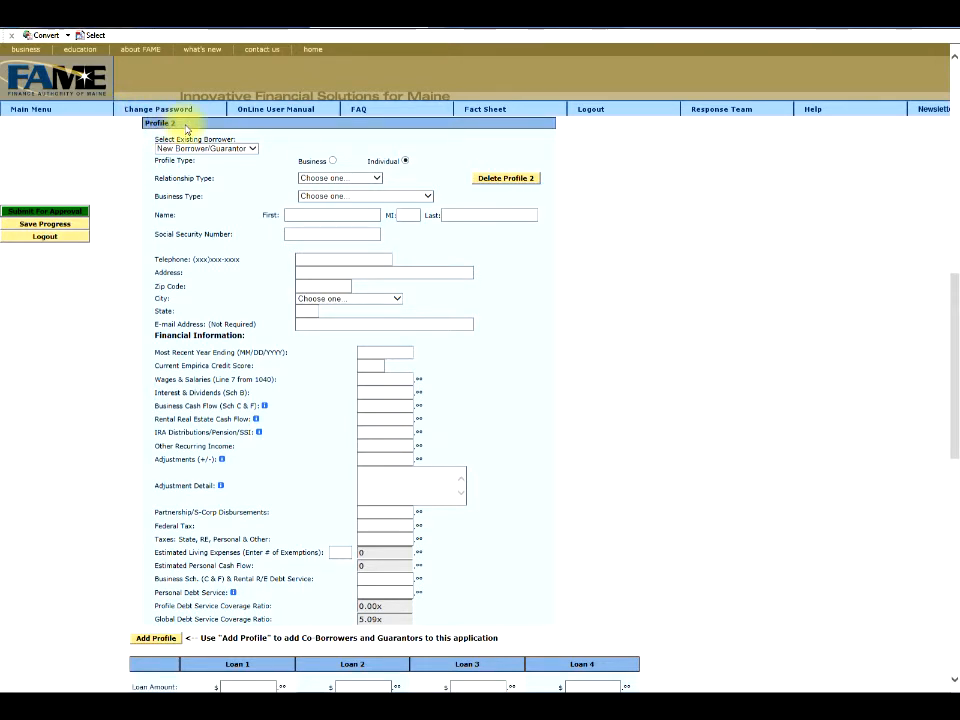
pyautogui.click(253, 149)
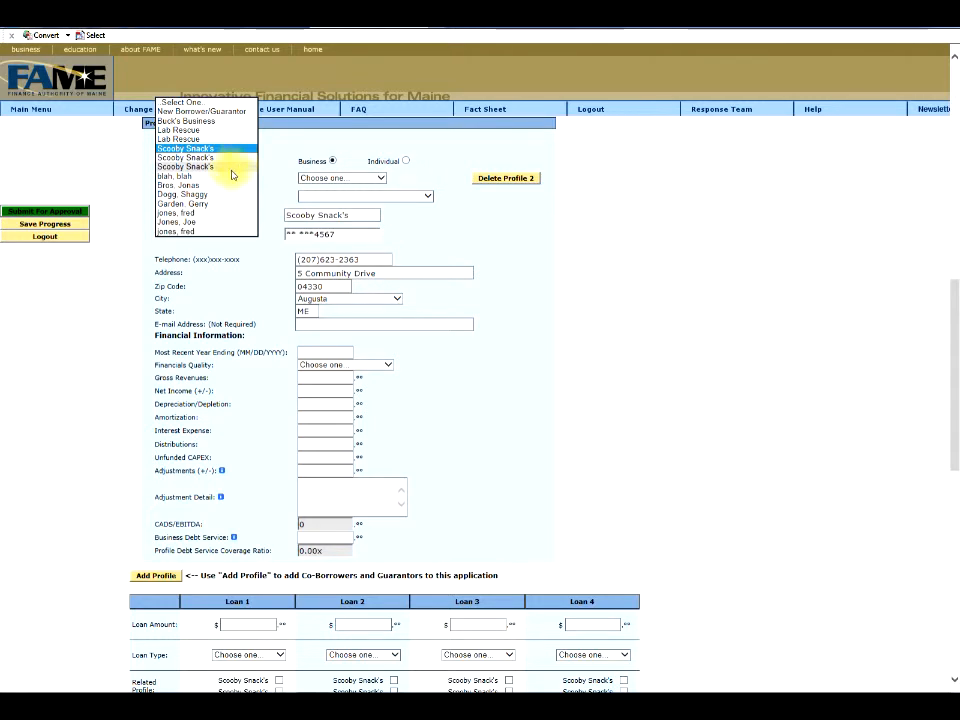
pyautogui.click(219, 232)
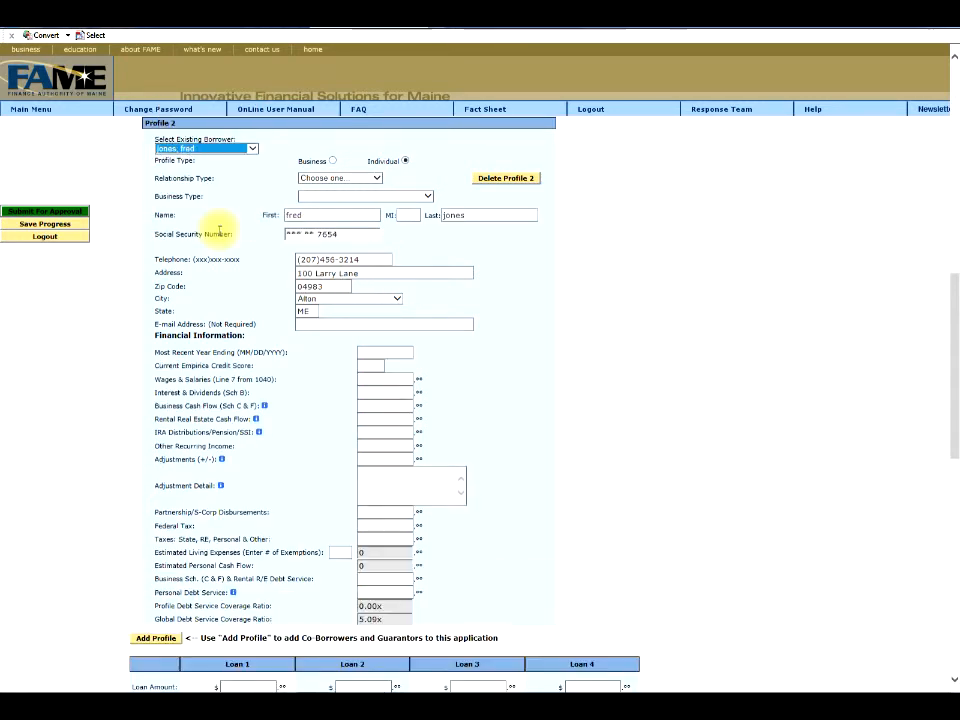
pyautogui.click(343, 153)
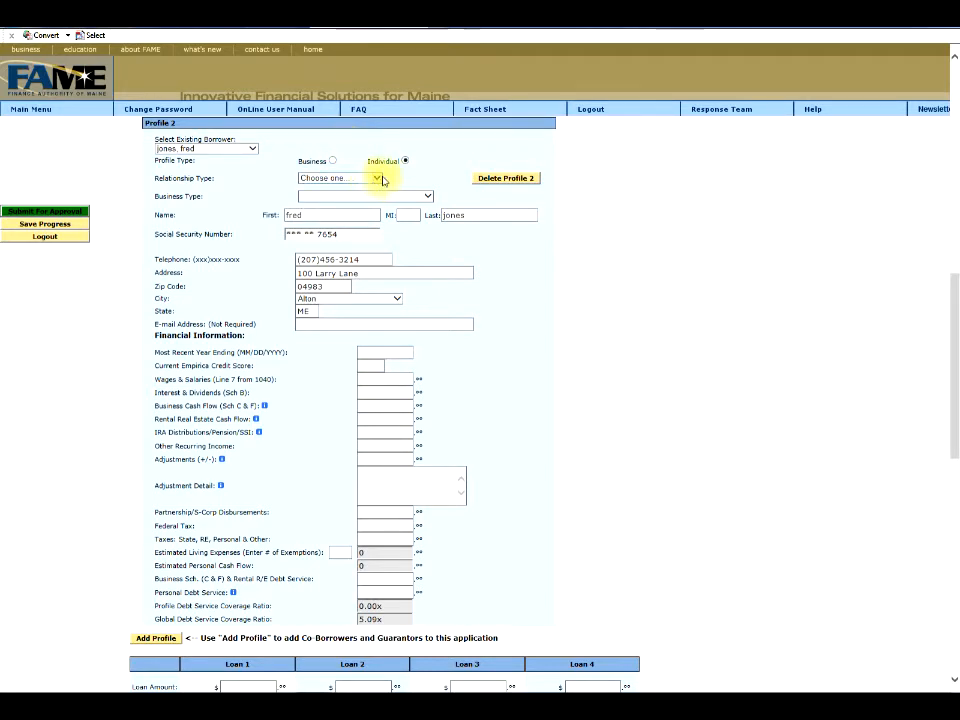
pyautogui.click(378, 179)
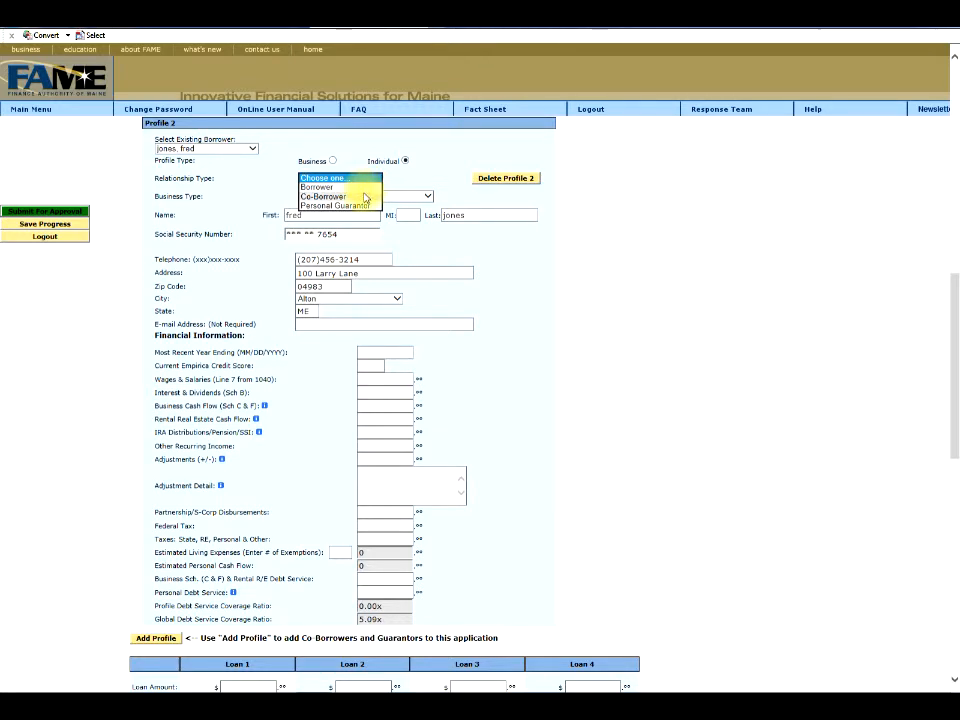
pyautogui.click(365, 205)
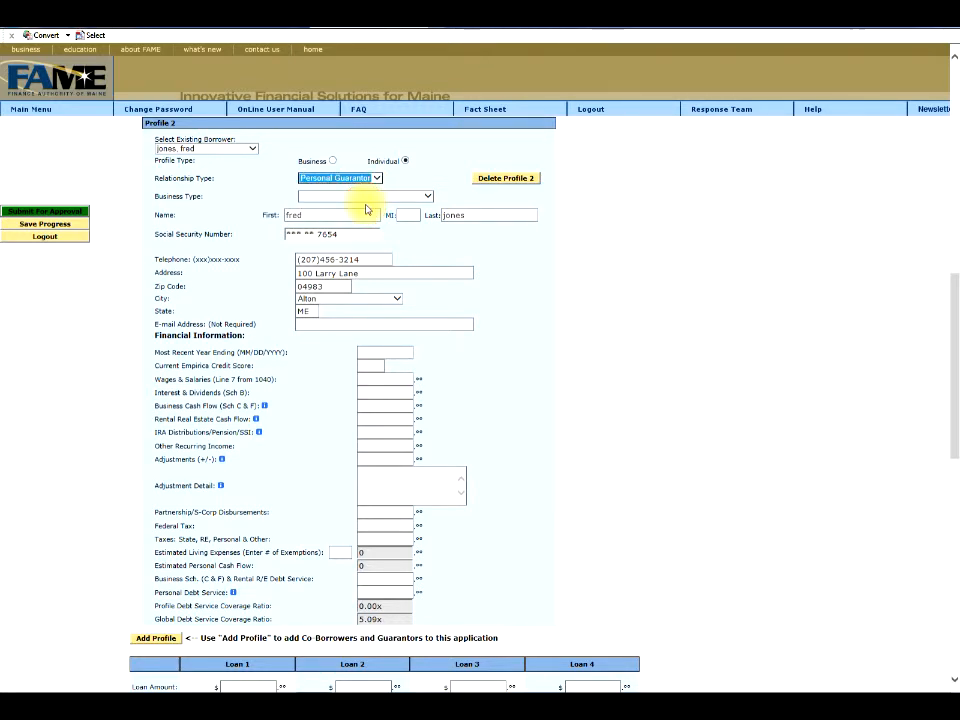
pyautogui.click(428, 199)
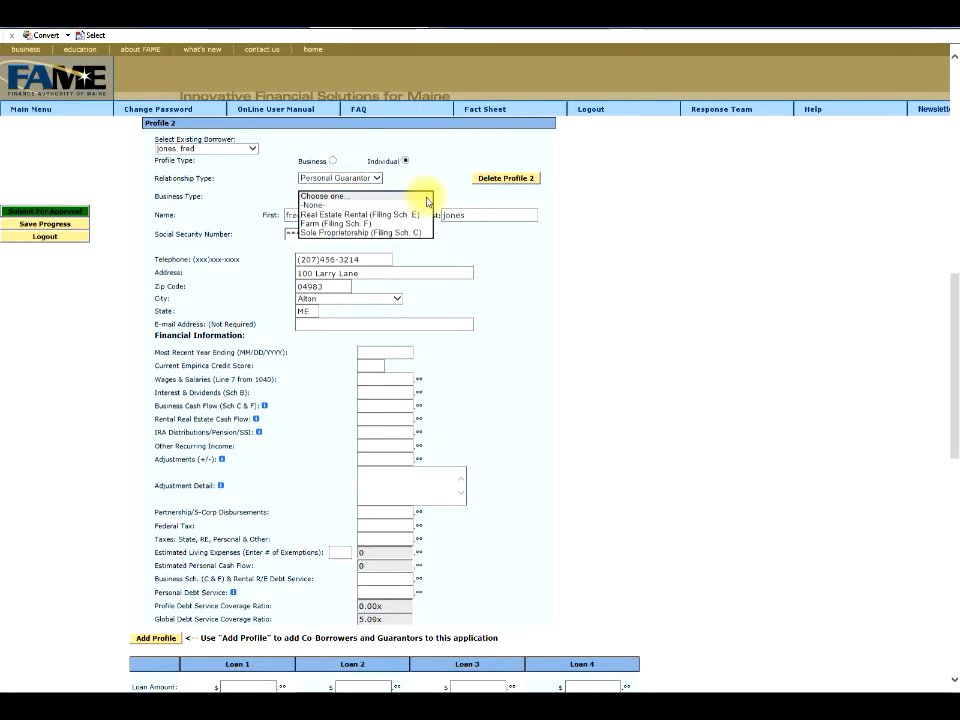
pyautogui.click(322, 205)
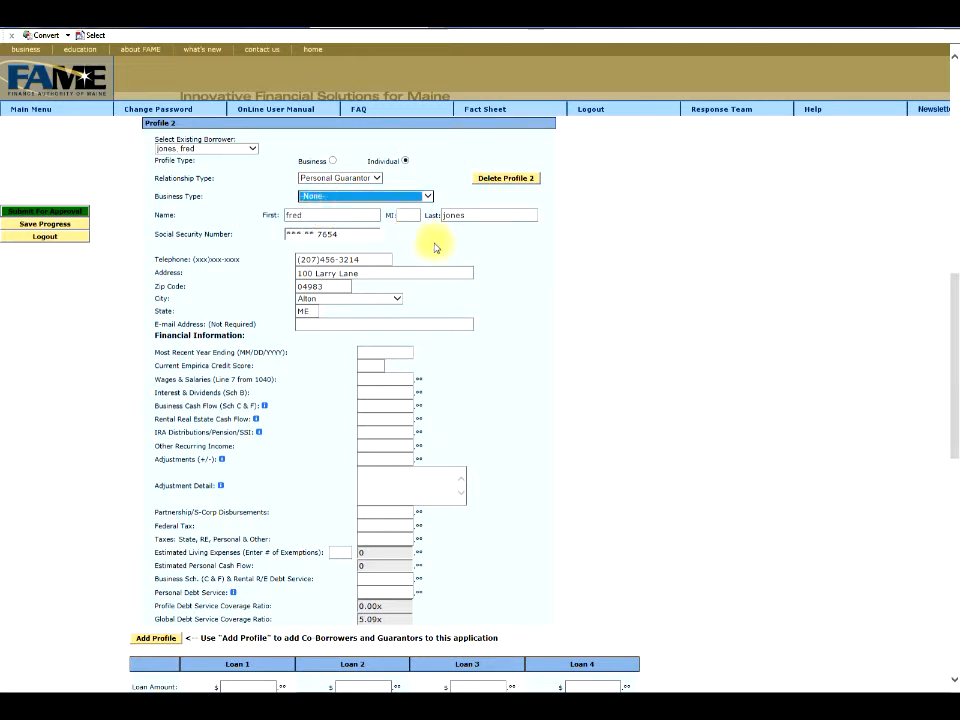
# Set the guarantor's year ending date to 12/31/2013.
pyautogui.click(374, 353)
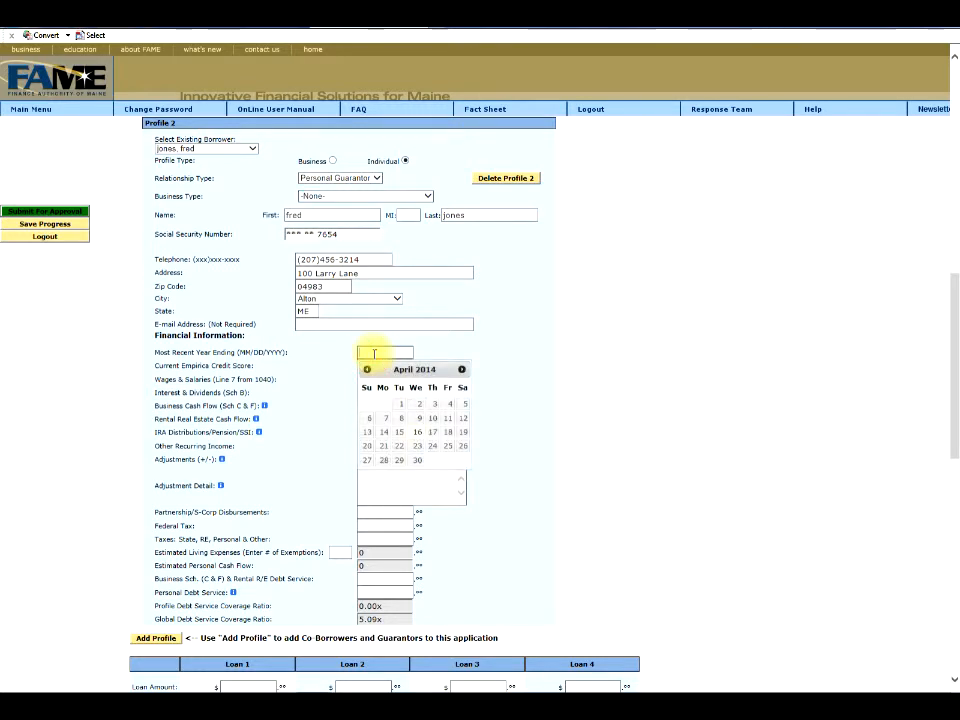
pyautogui.click(368, 371)
pyautogui.click(368, 371)
pyautogui.click(368, 370)
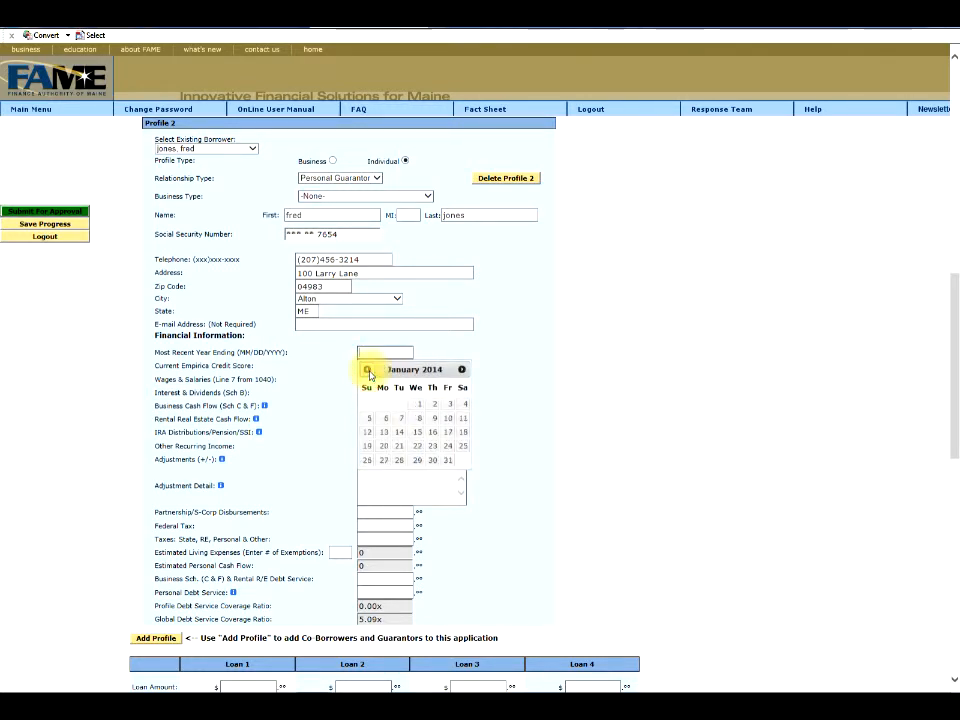
pyautogui.click(368, 370)
pyautogui.click(400, 464)
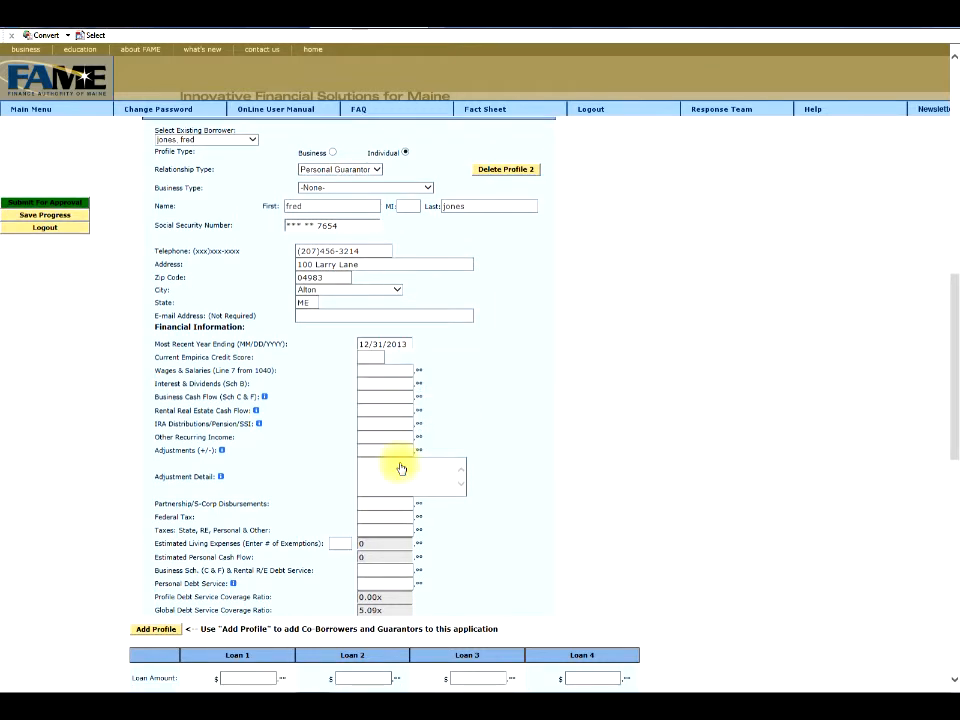
# Enter credit score 720, keep 35,000 wages, and fill in federal and state/other taxes.
pyautogui.click(369, 357)
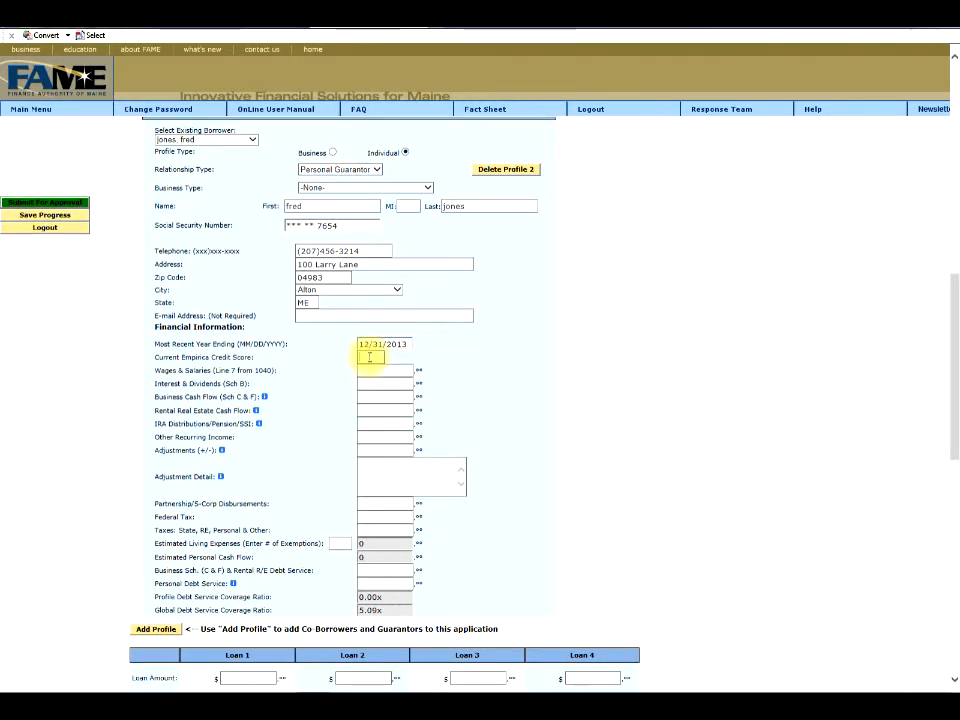
pyautogui.write('720')
pyautogui.press('Tab')
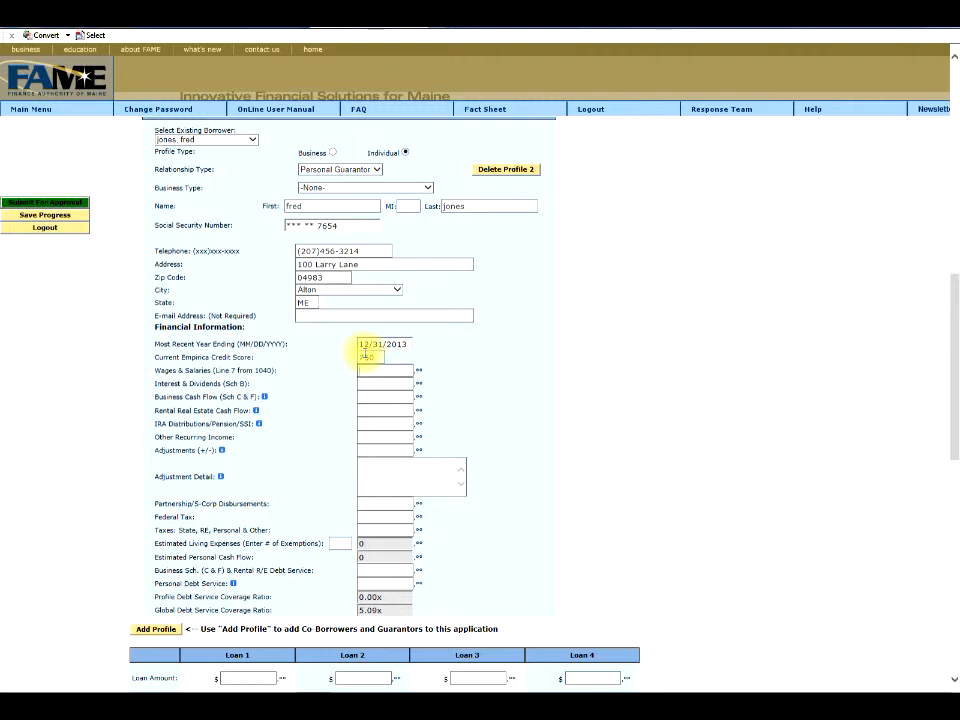
pyautogui.press('Tab')
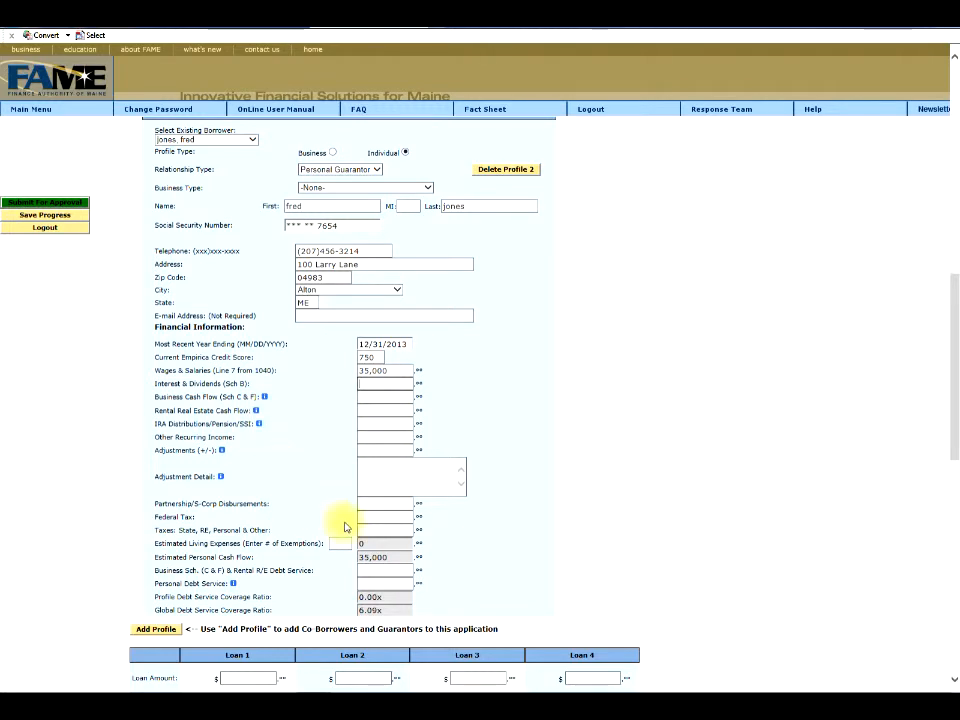
pyautogui.write('3500')
pyautogui.press('Tab')
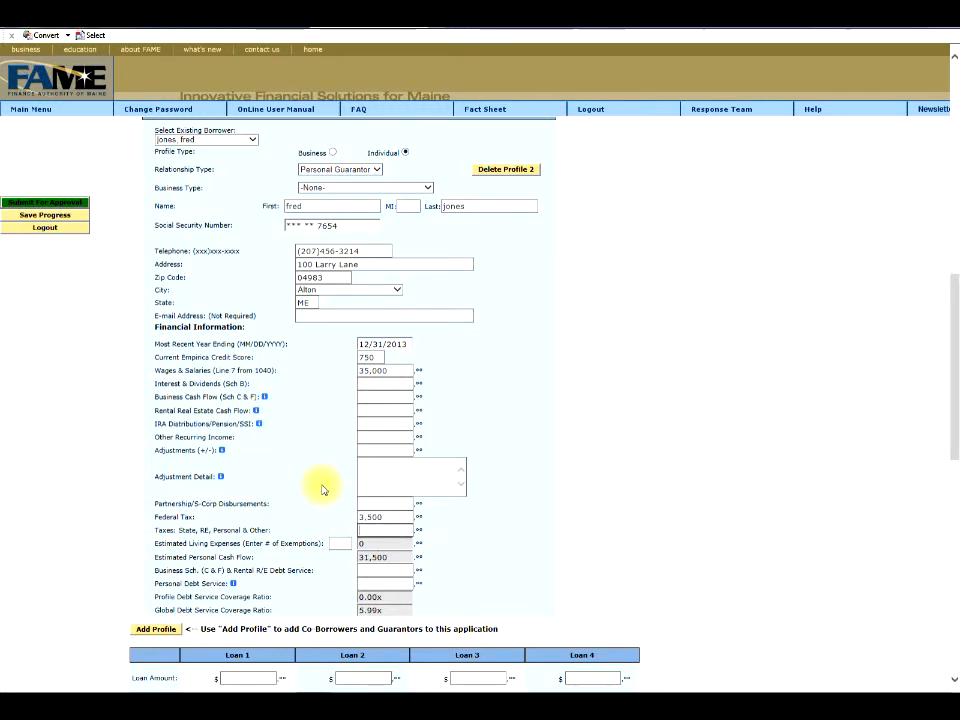
pyautogui.write('2100')
pyautogui.press('Tab')
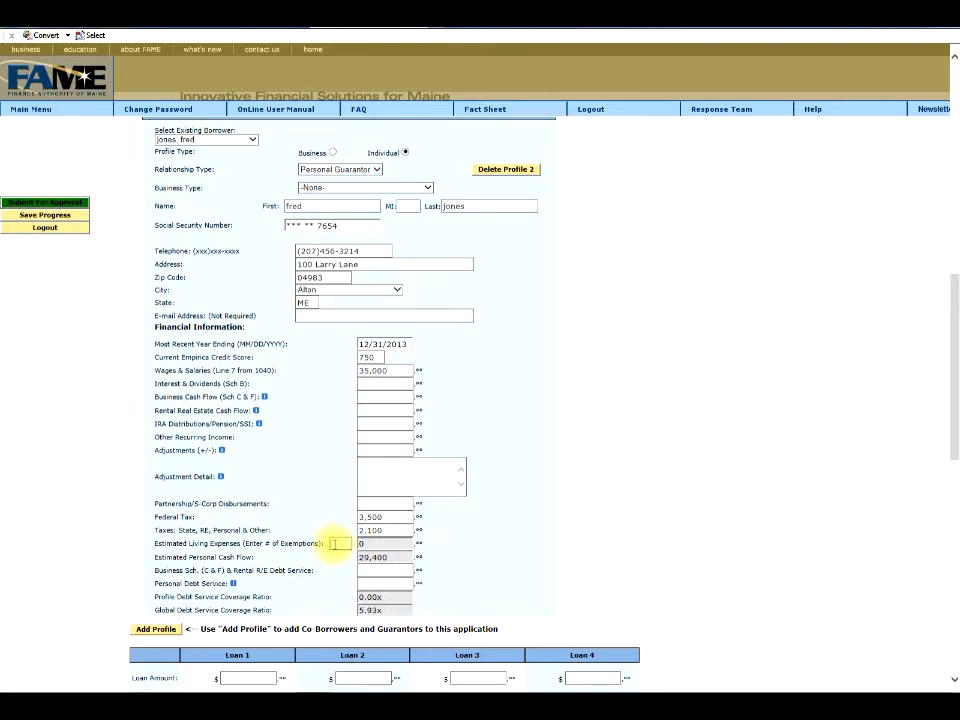
pyautogui.press('Tab')
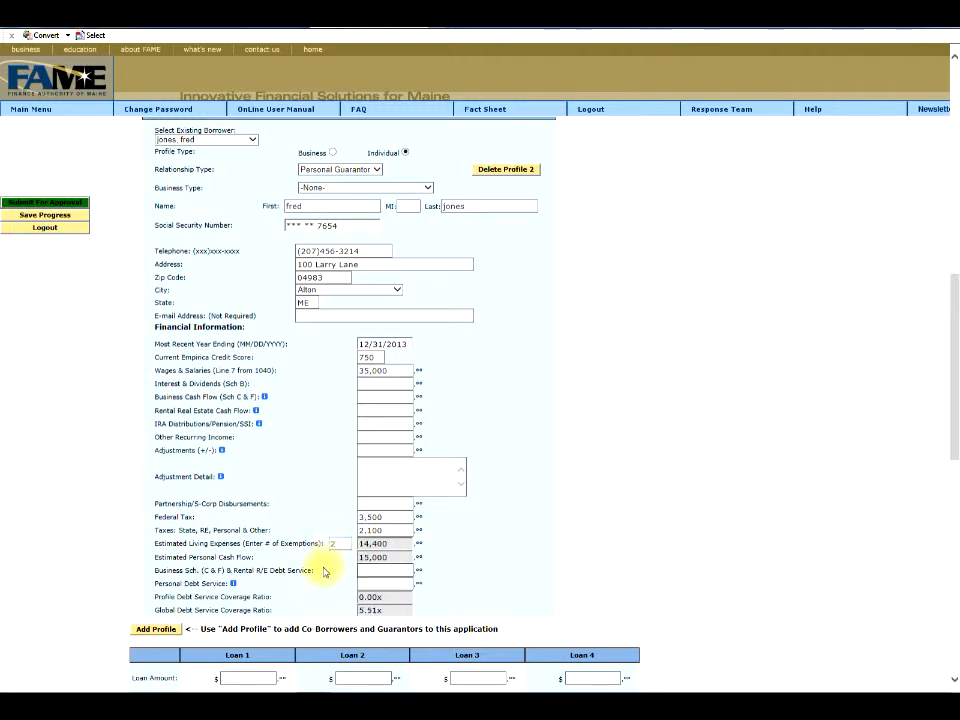
# Enter 10,000 personal debt service so coverage recalculates to 1.50x and 4.29x global.
pyautogui.click(234, 586)
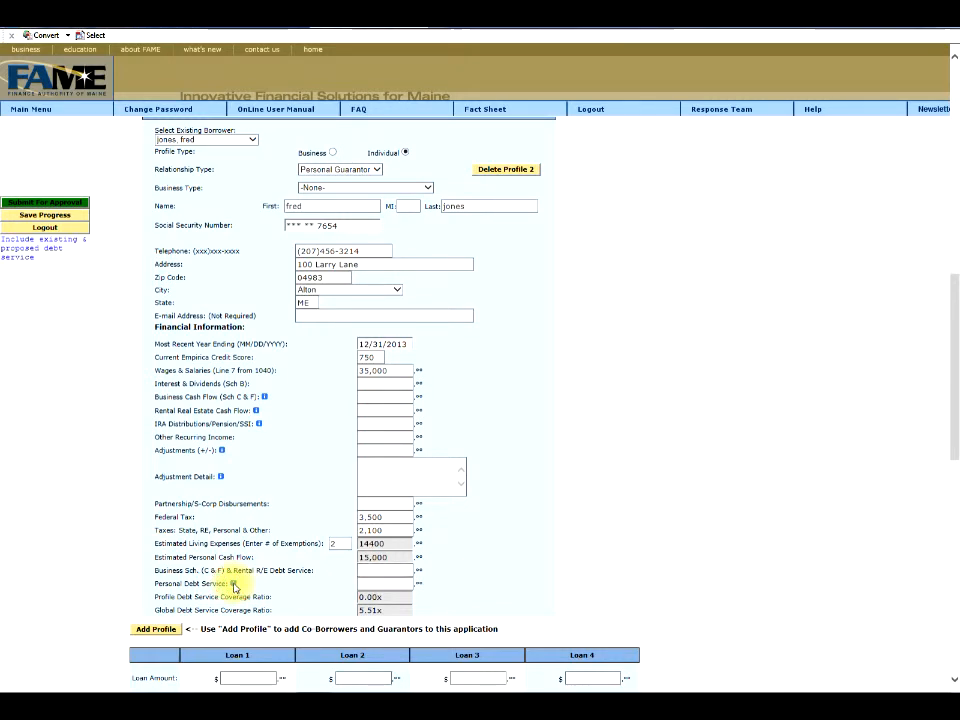
pyautogui.click(363, 582)
pyautogui.write('1')
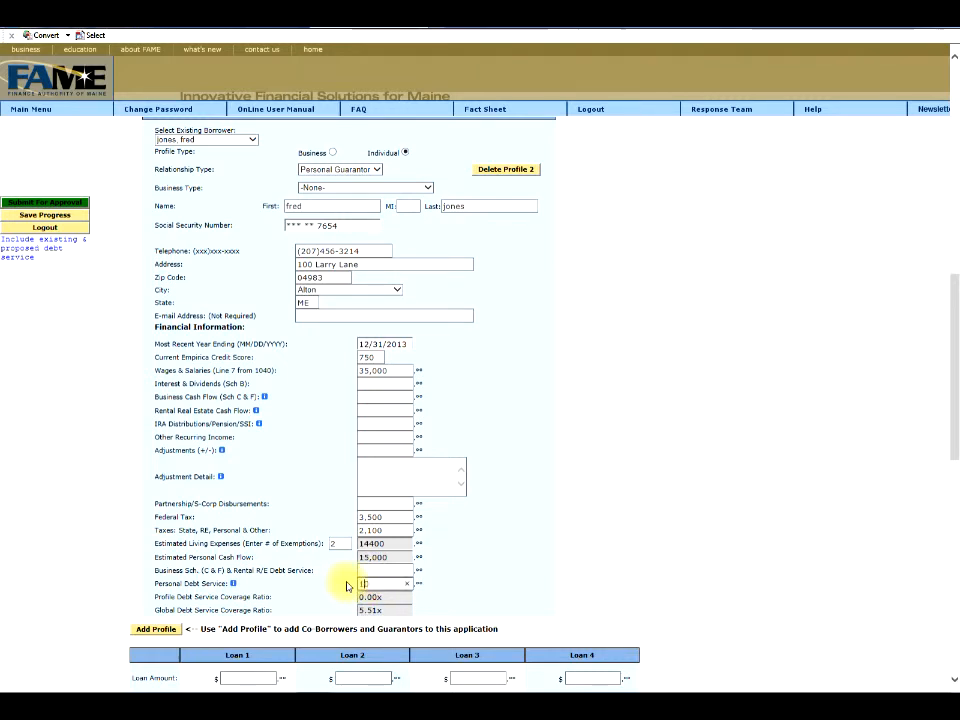
pyautogui.write('0,000000')
pyautogui.click(240, 313)
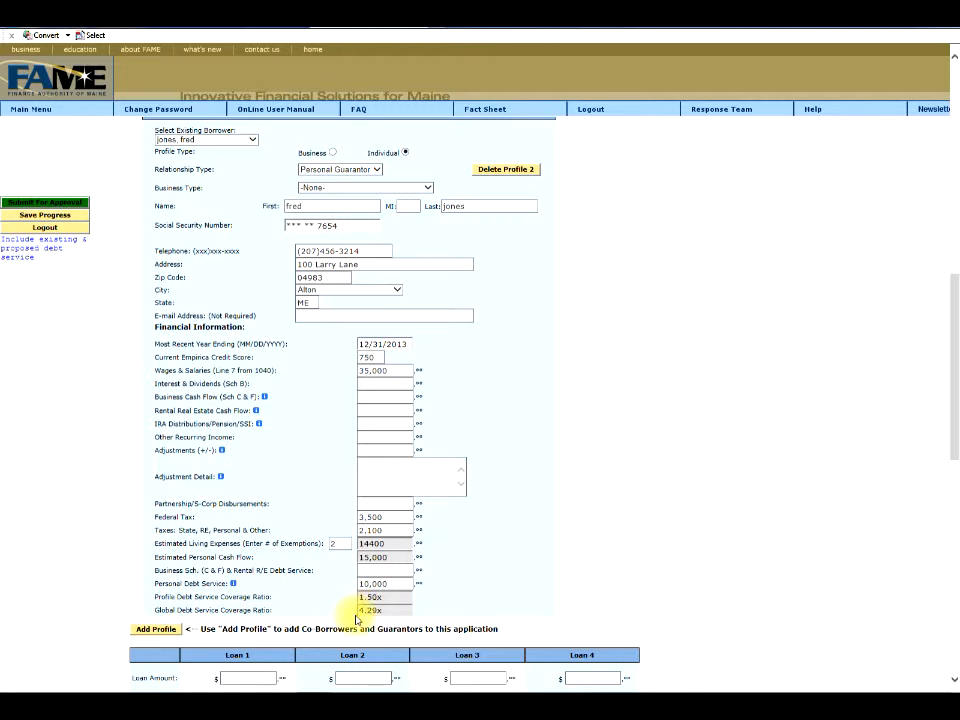
pyautogui.scroll(-2, 118, 531)
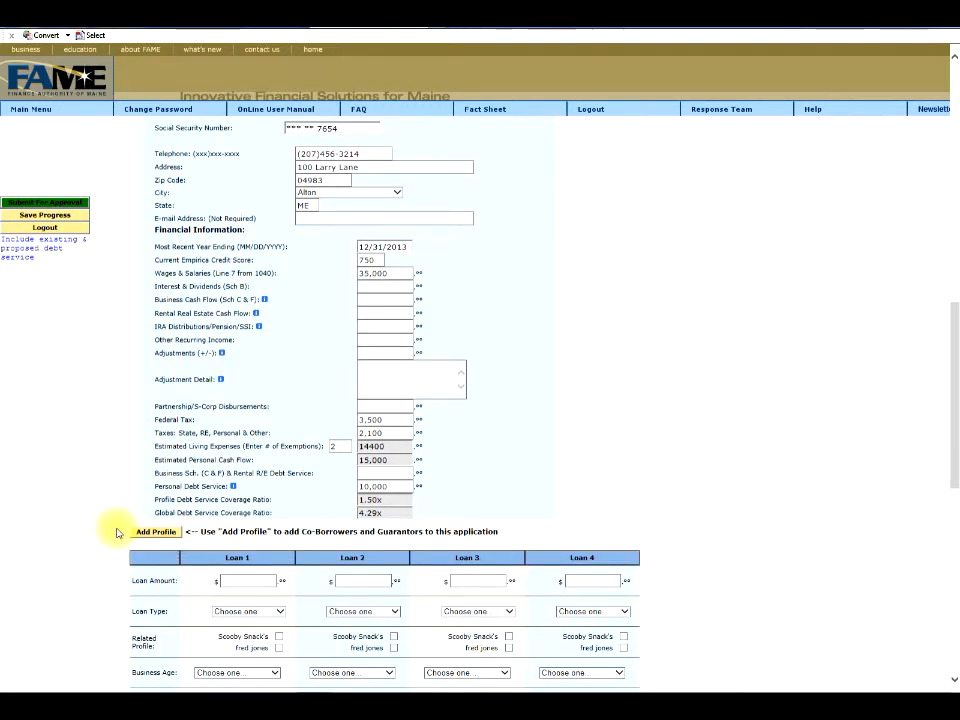
# Make Loan 1 a 150,000 Term Equipment loan linked to both profiles, business over 5 years.
pyautogui.click(137, 534)
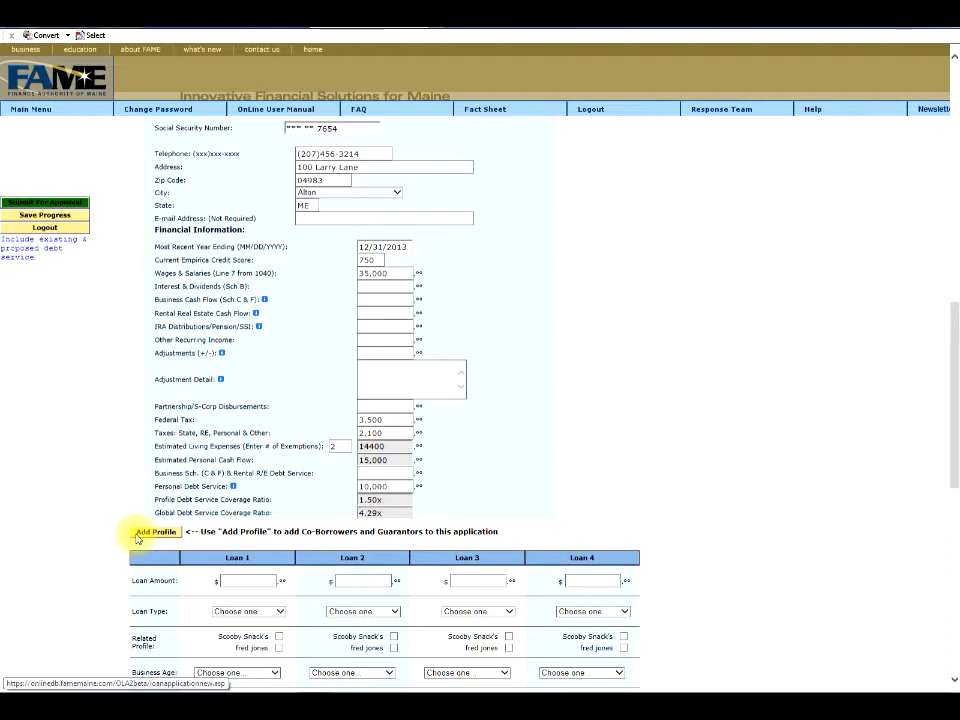
pyautogui.scroll(-8, 134, 370)
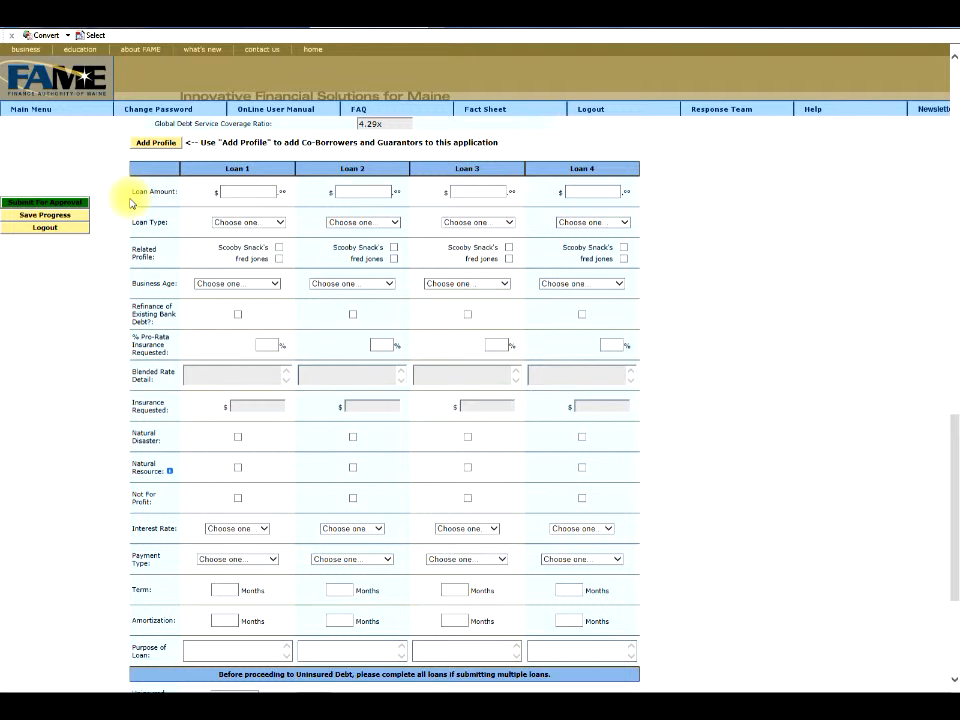
pyautogui.click(228, 194)
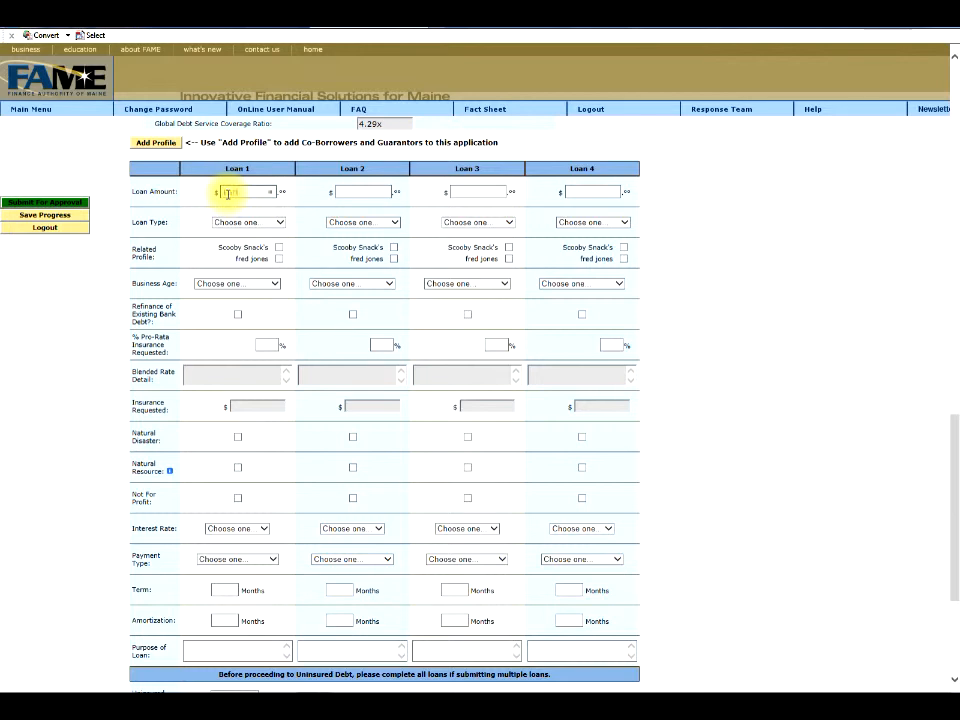
pyautogui.write('100000')
pyautogui.press('Tab')
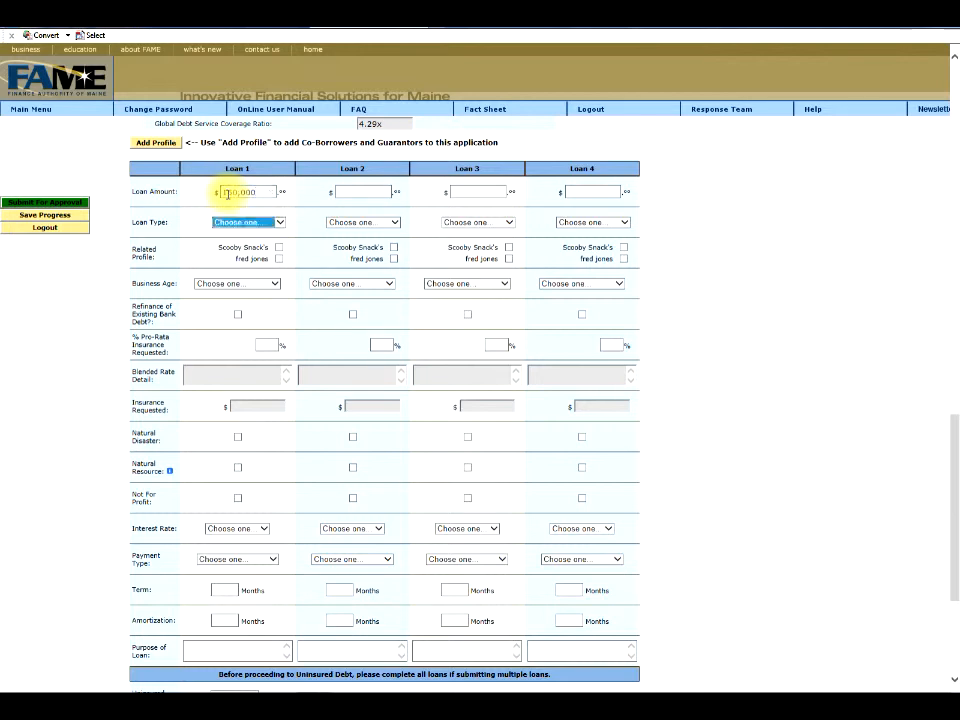
pyautogui.click(277, 222)
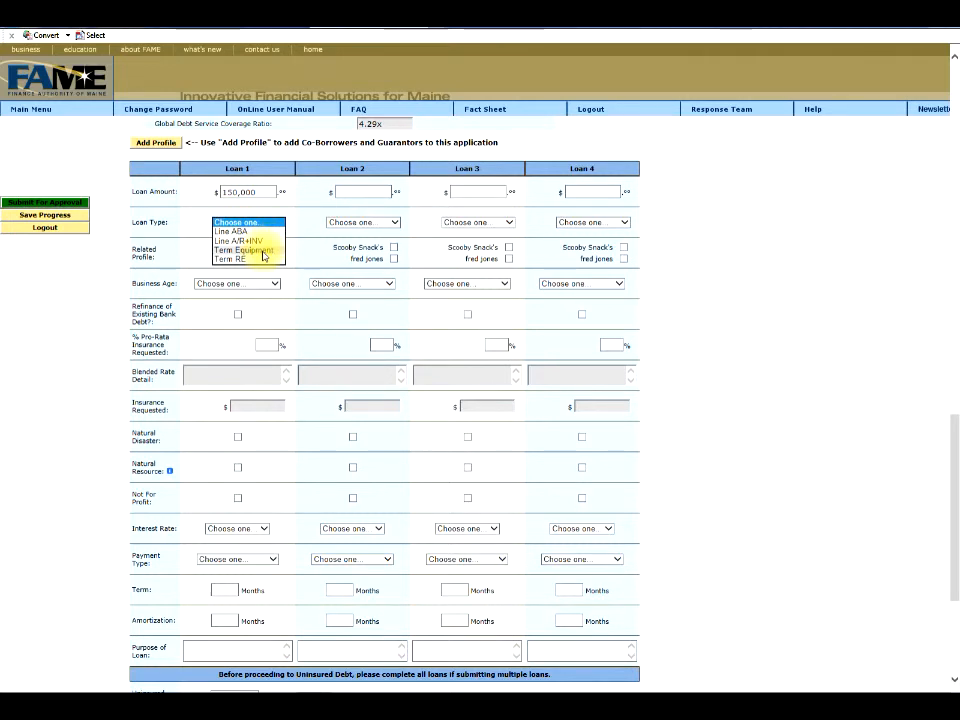
pyautogui.click(263, 251)
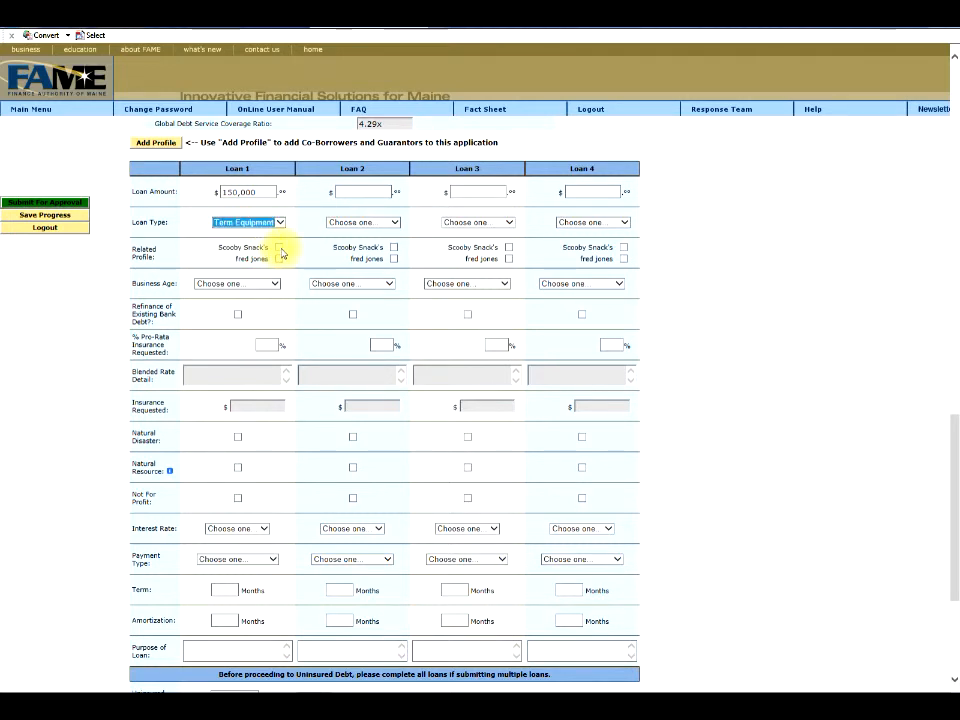
pyautogui.click(280, 249)
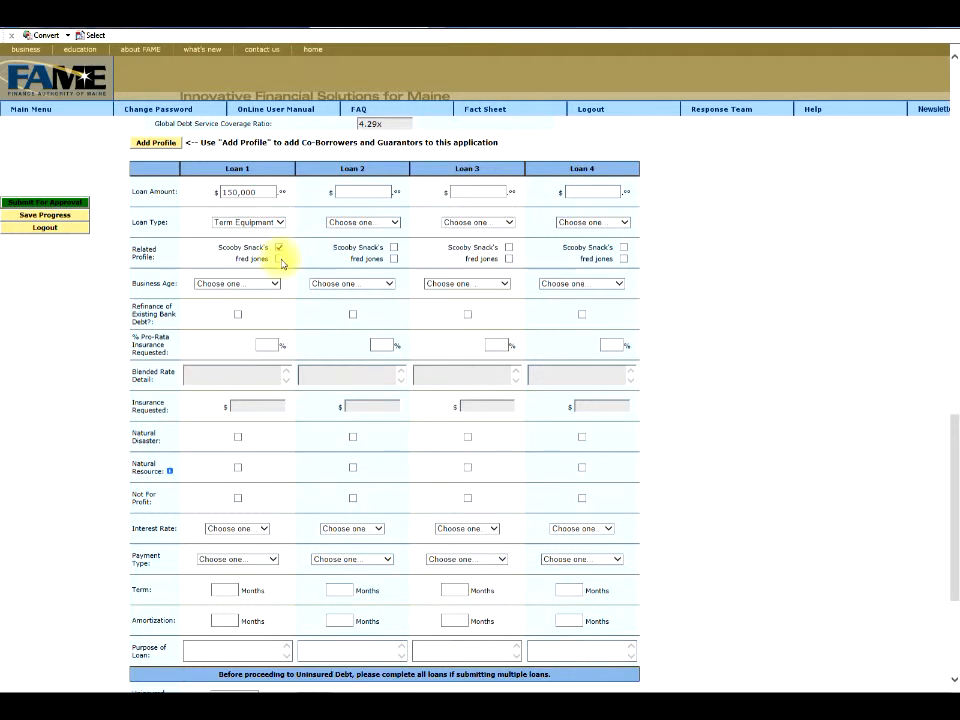
pyautogui.click(279, 259)
pyautogui.click(275, 284)
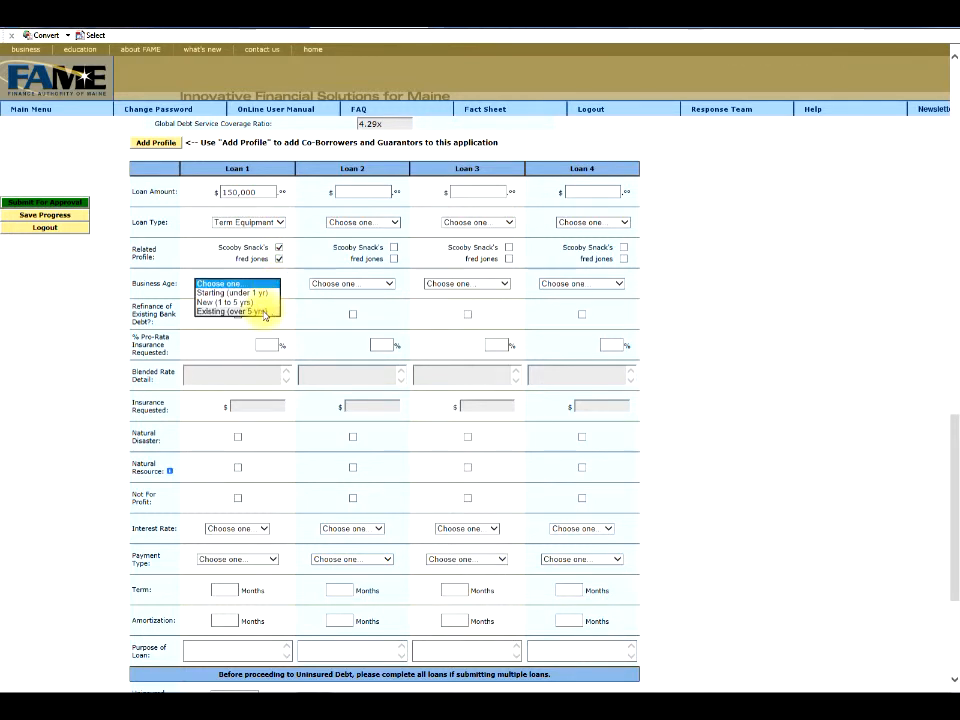
pyautogui.click(263, 310)
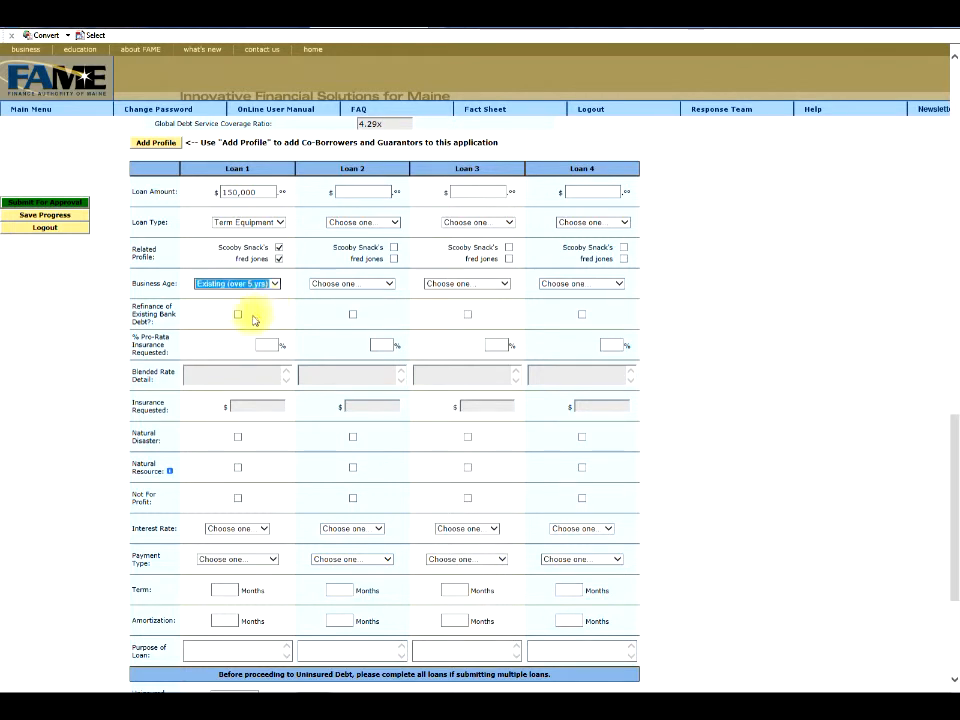
pyautogui.click(238, 314)
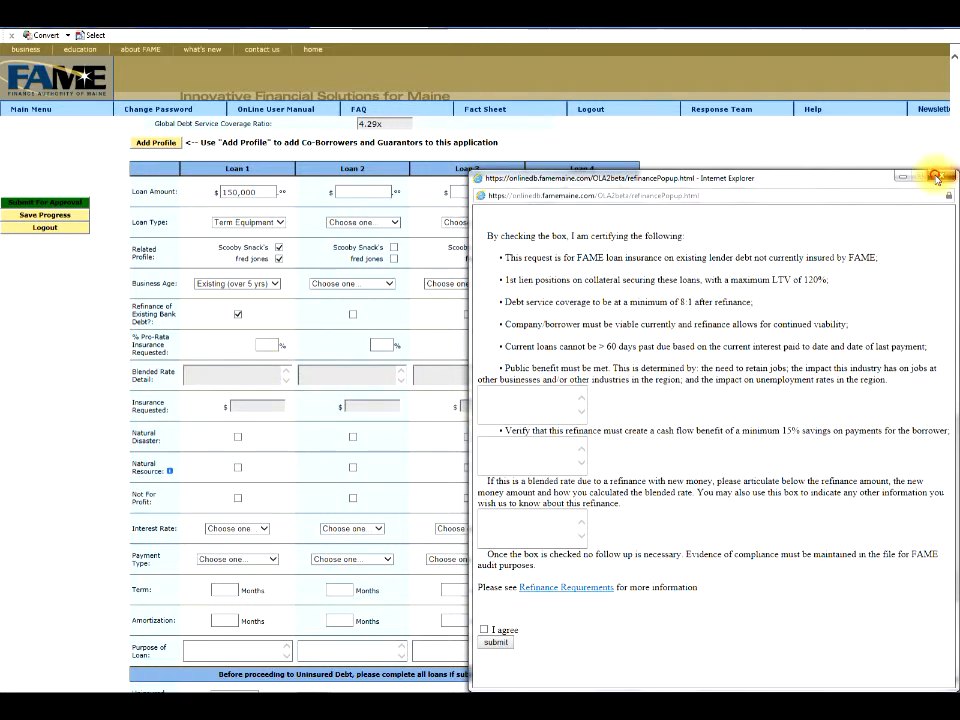
pyautogui.click(940, 176)
pyautogui.click(239, 314)
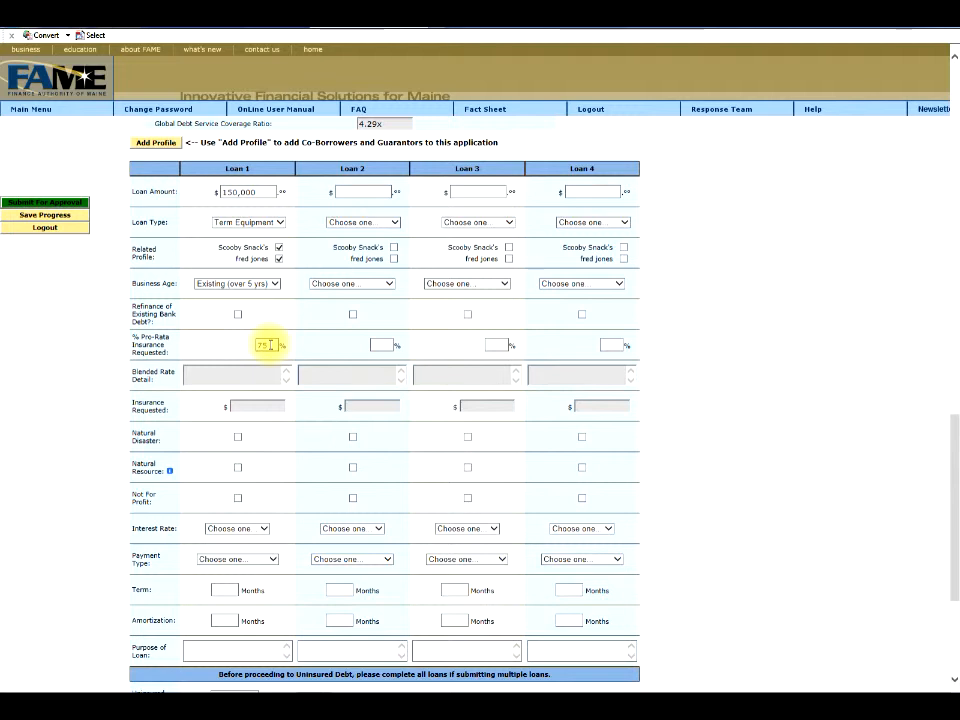
# Confirm 75% pro-rata insurance on Loan 1 so $112,500.00 is requested.
pyautogui.press('Tab')
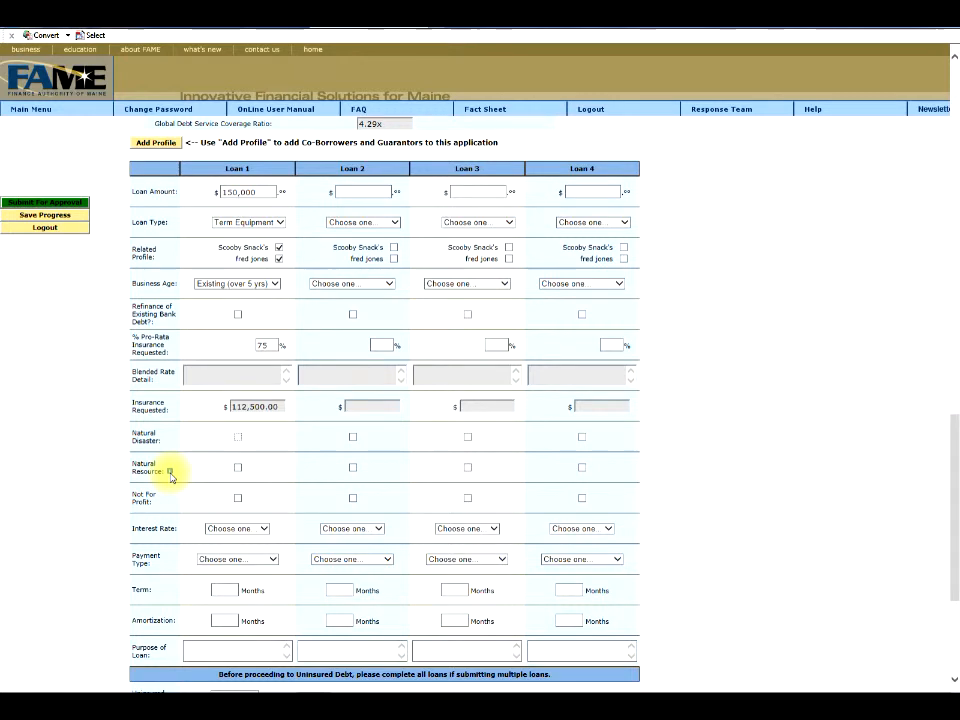
# Set Loan 1's interest rate to Fixed and payment type to Principal & Interest.
pyautogui.moveTo(171, 474)
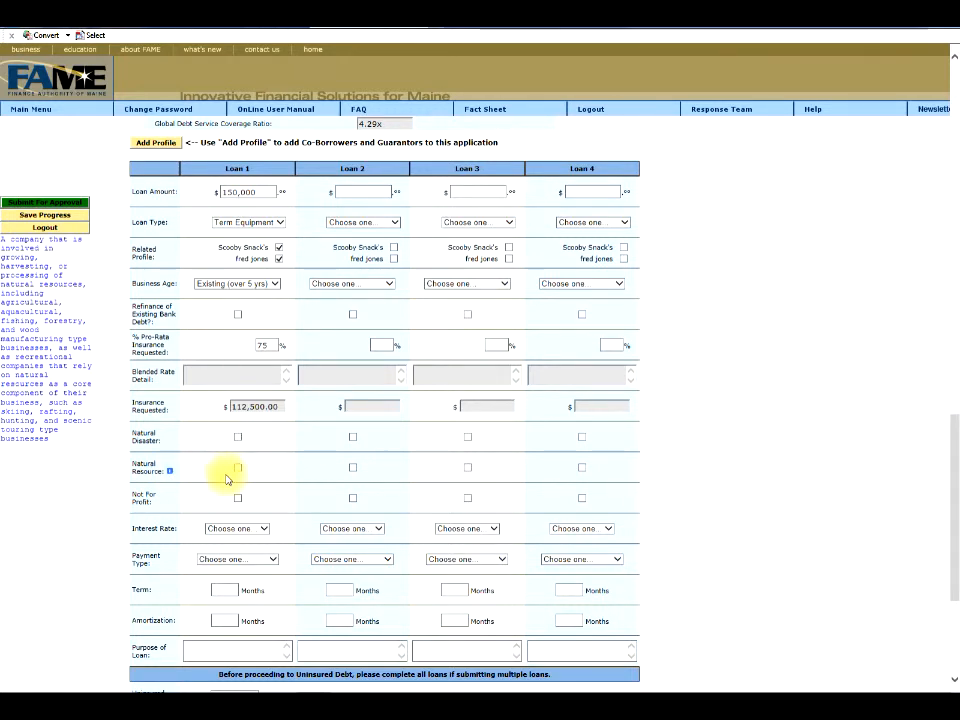
pyautogui.scroll(-1, 216, 479)
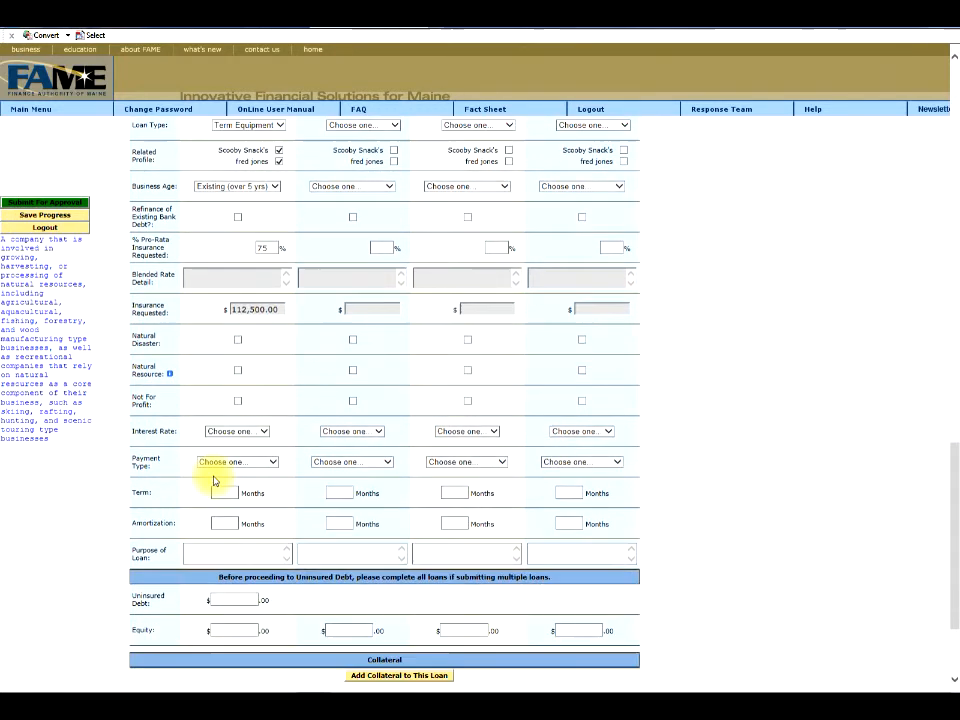
pyautogui.click(262, 431)
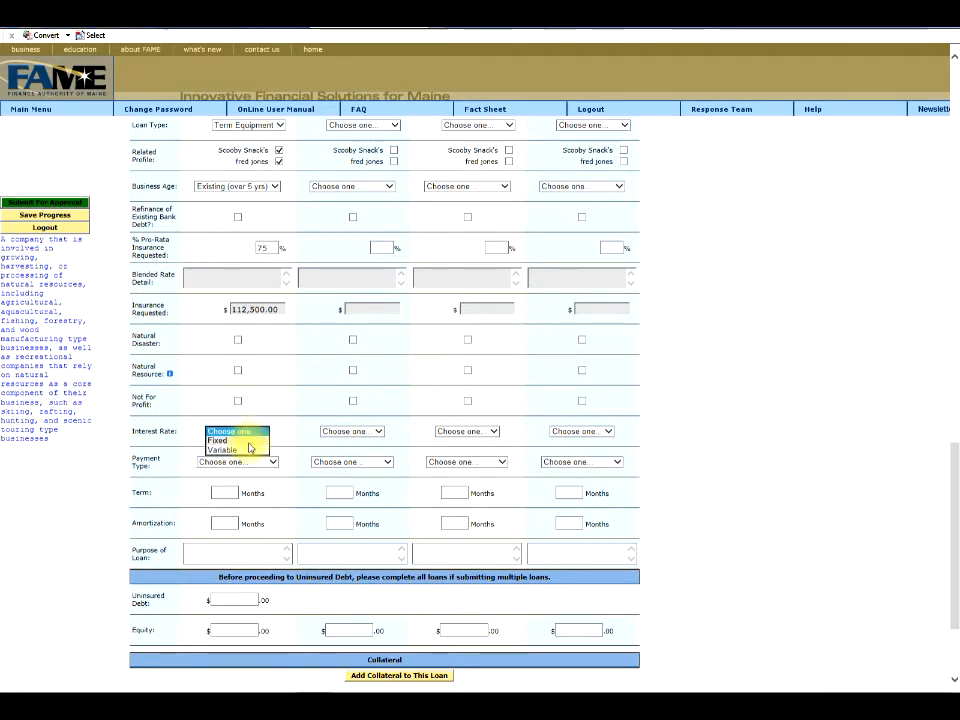
pyautogui.click(240, 440)
pyautogui.click(266, 461)
pyautogui.click(253, 480)
# Enter a 60-month term and amortization with purpose 'To purchase conveyor belt'.
pyautogui.click(229, 493)
pyautogui.write('60')
pyautogui.press('Tab')
pyautogui.press('Tab')
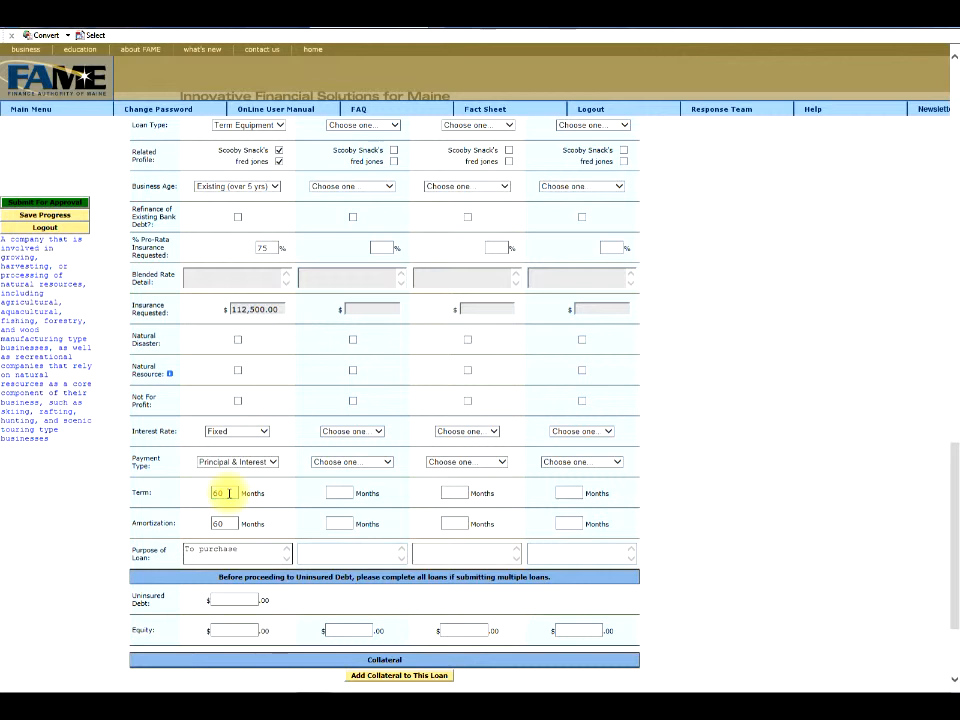
pyautogui.write('belt')
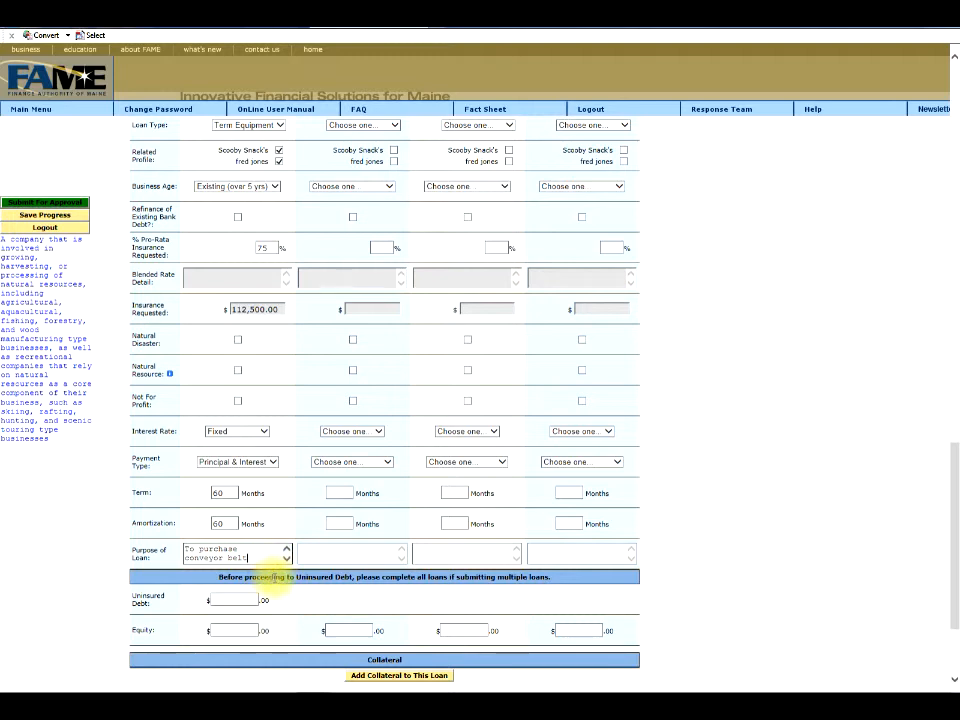
pyautogui.scroll(2, 276, 585)
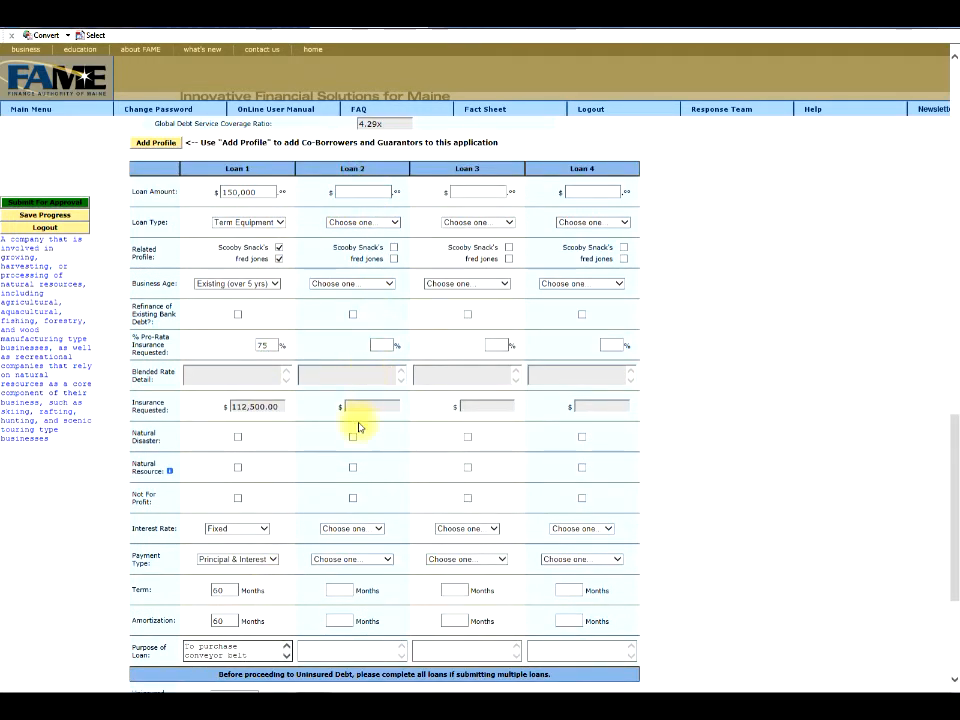
pyautogui.scroll(-2, 352, 558)
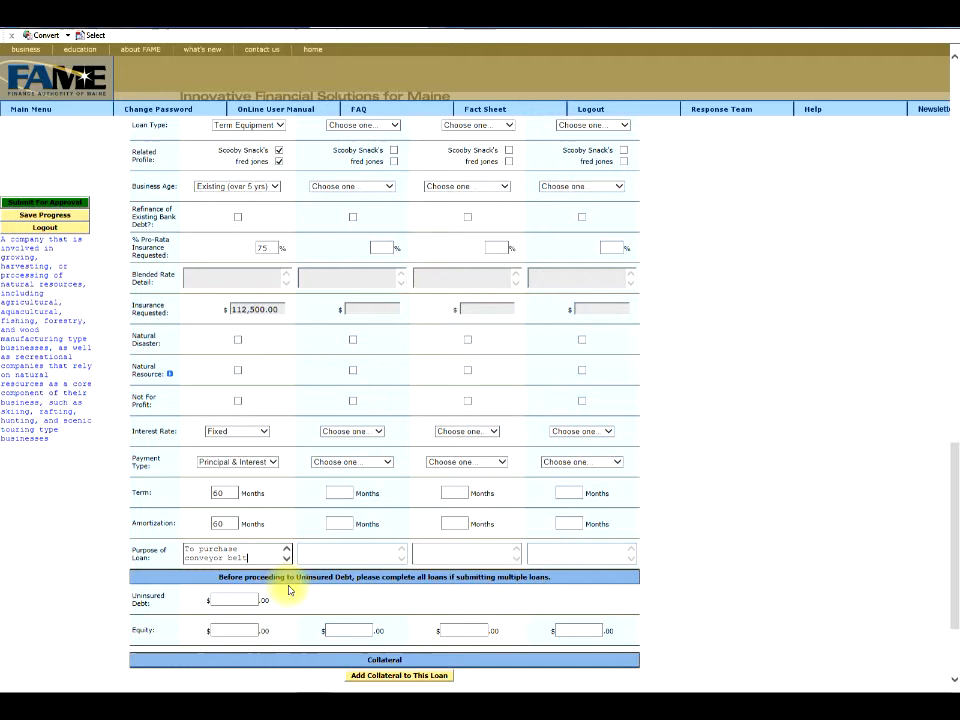
pyautogui.scroll(-2, 280, 585)
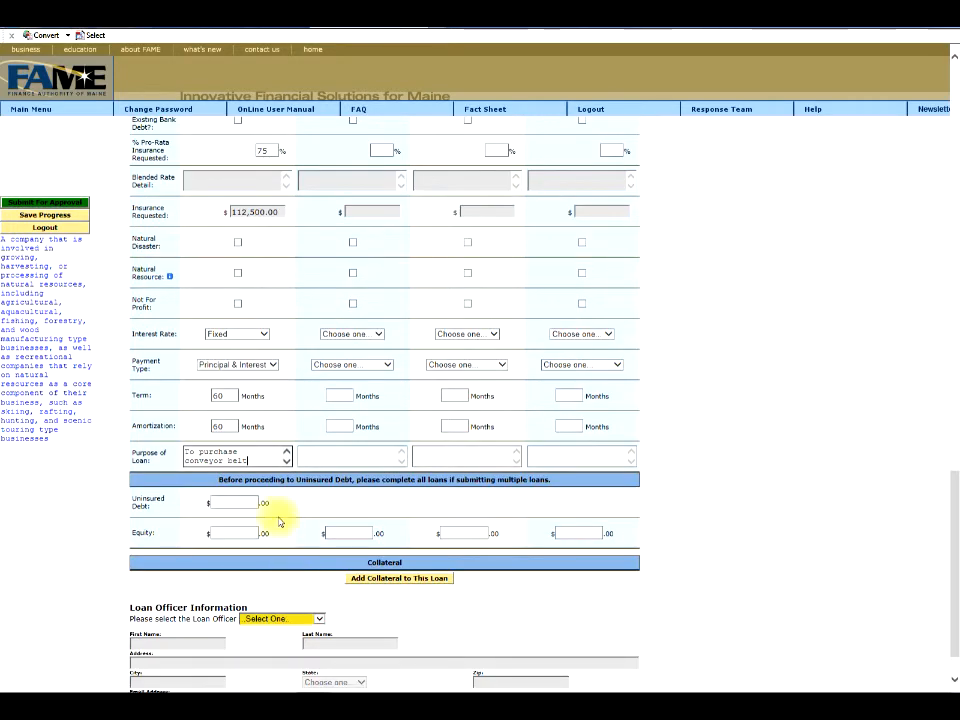
# Enter lender's debt 150,000, non-lender debt 3,500 and FAME insured loans 150,000, applying uninsured debt 3,500 and equity 2,000.
pyautogui.click(230, 503)
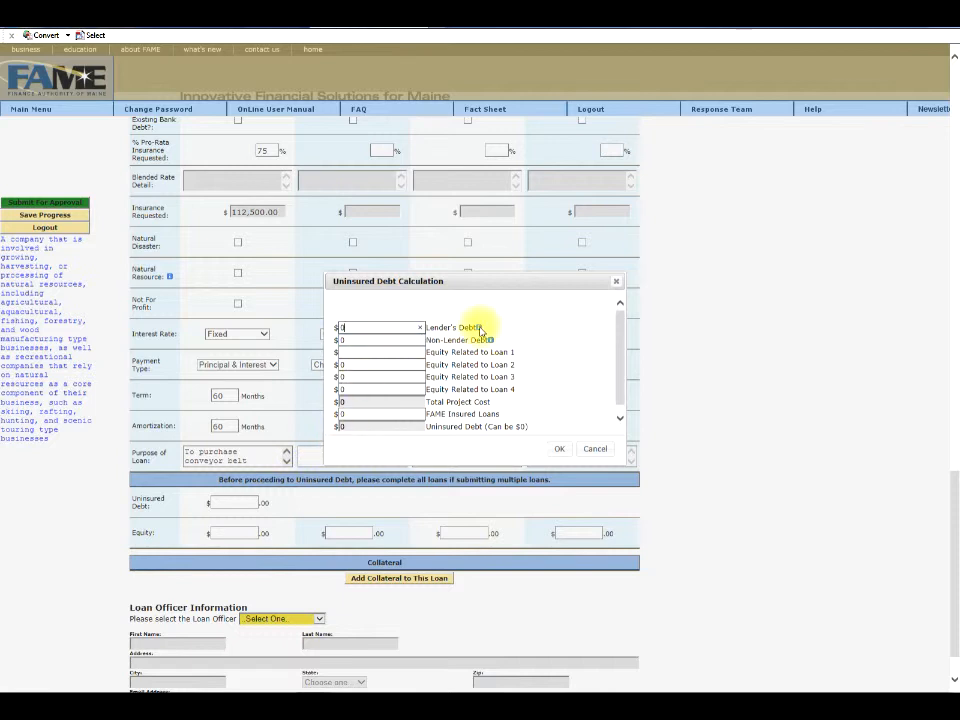
pyautogui.moveTo(480, 330)
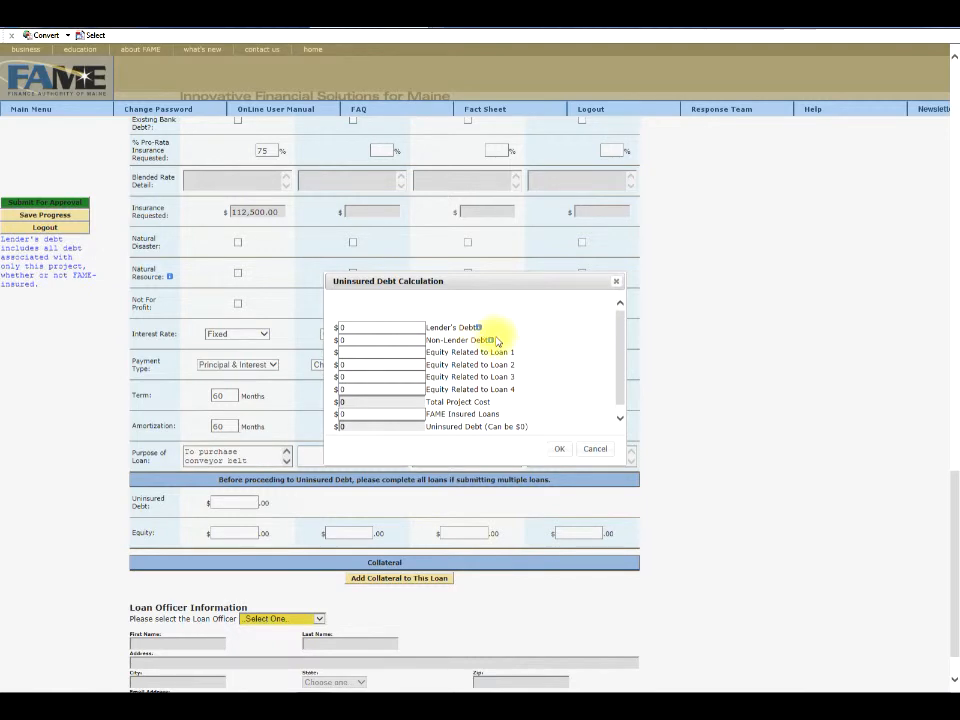
pyautogui.click(334, 328)
pyautogui.write('150000')
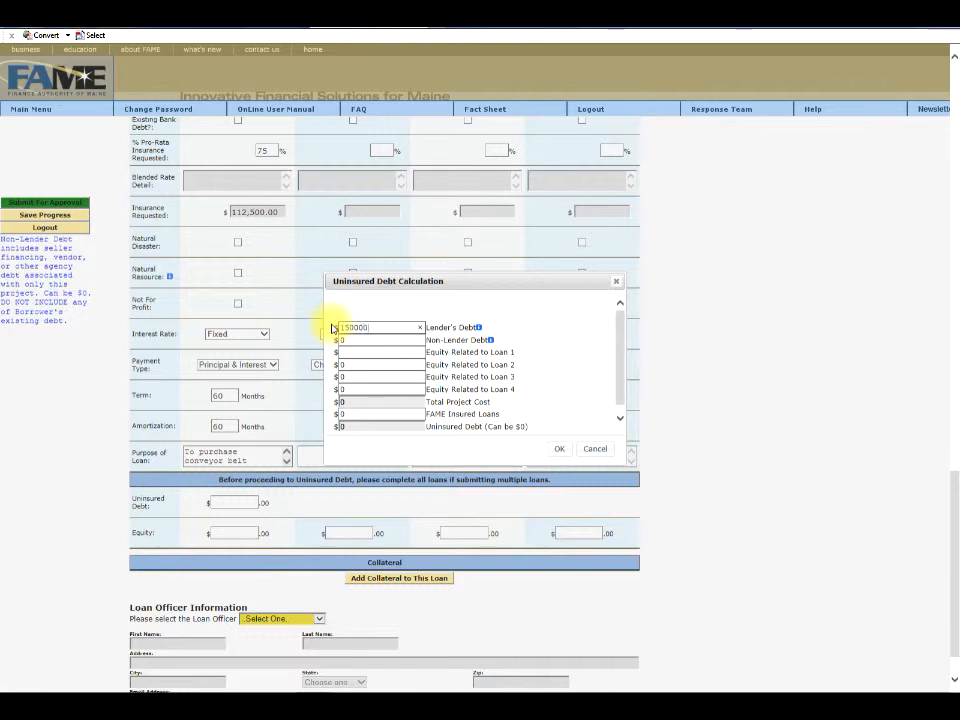
pyautogui.press('Tab')
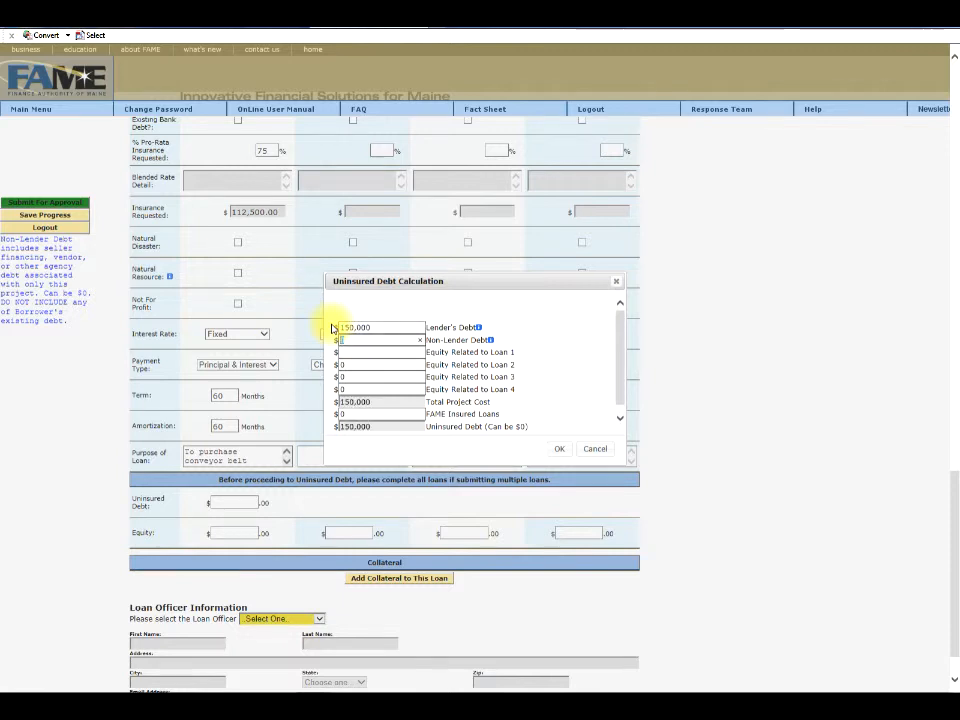
pyautogui.write('3,500')
pyautogui.press('Tab')
pyautogui.press('Tab')
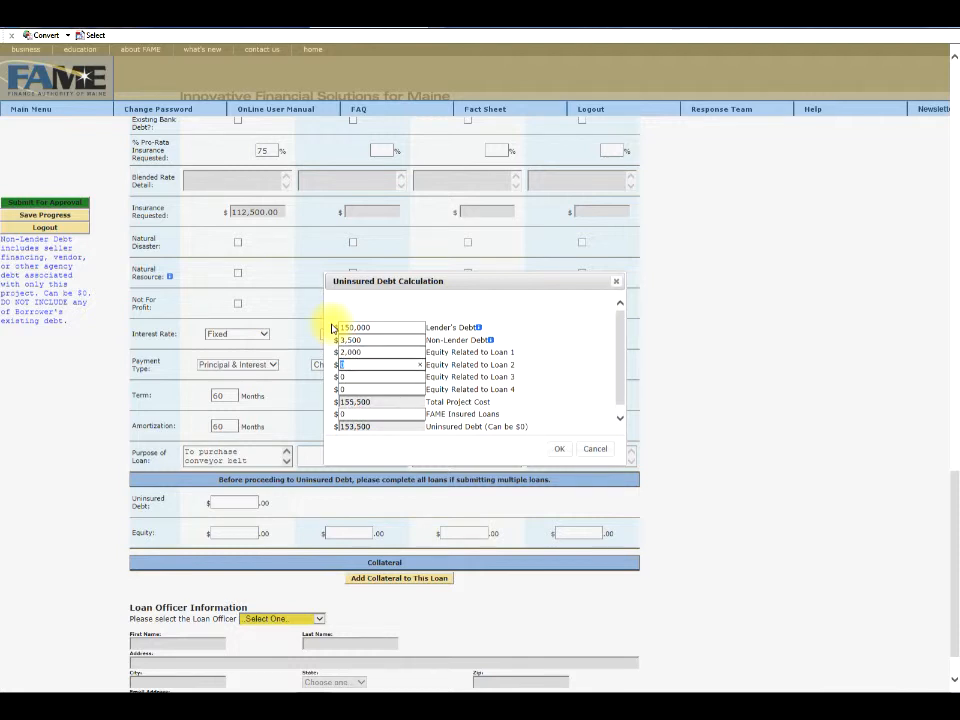
pyautogui.click(356, 413)
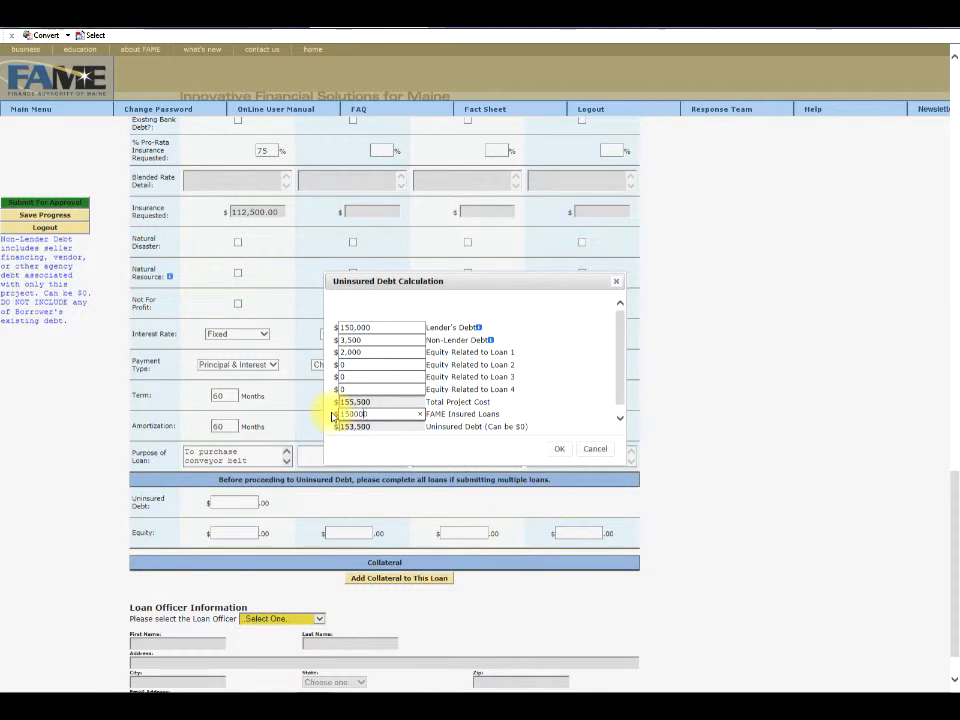
pyautogui.press('Tab')
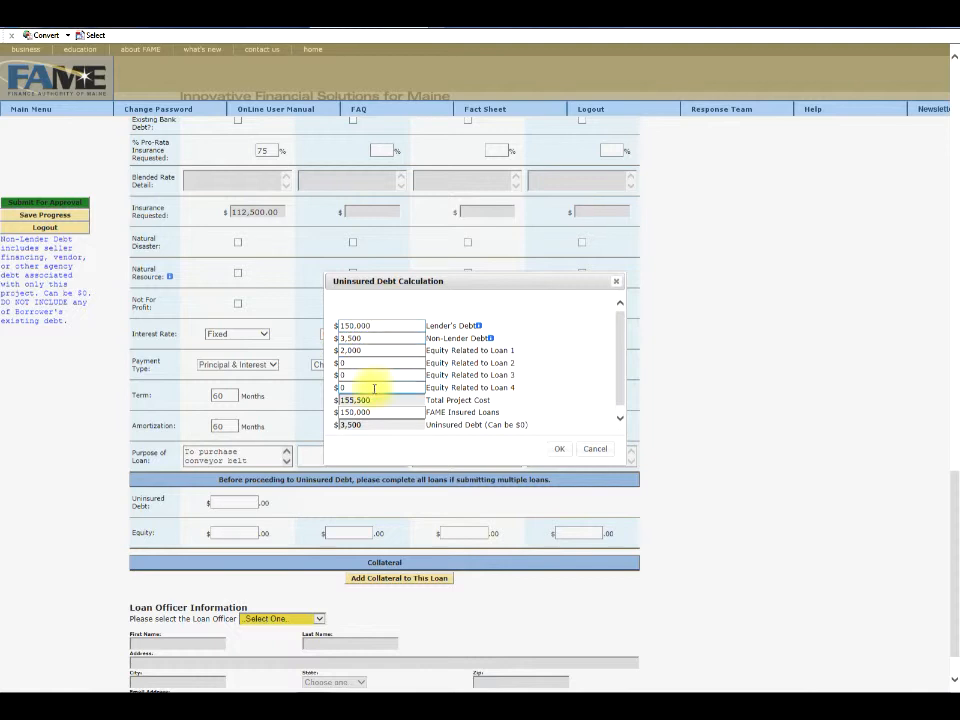
pyautogui.click(556, 450)
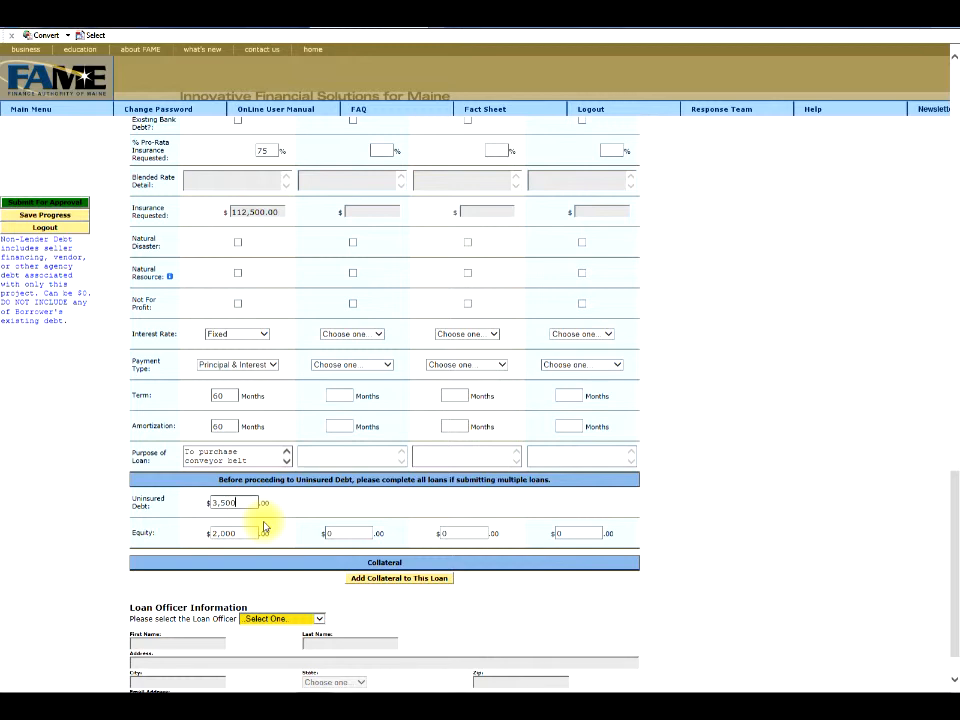
# Add Machinery & Equipment collateral to Loan 1 with lien position 1 and value 200,000.
pyautogui.click(391, 586)
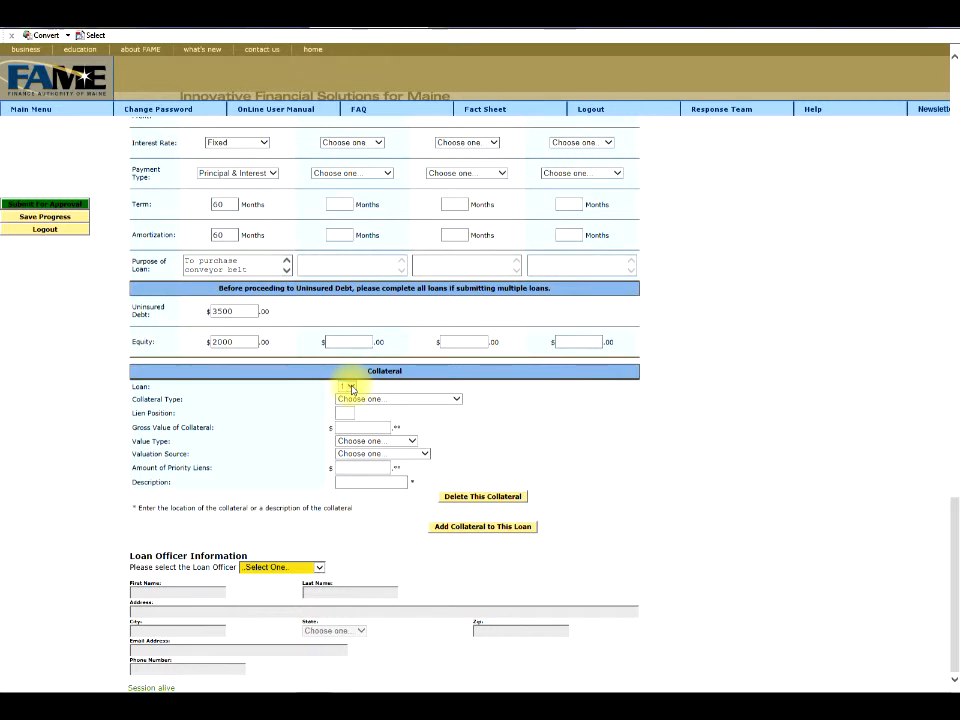
pyautogui.click(456, 399)
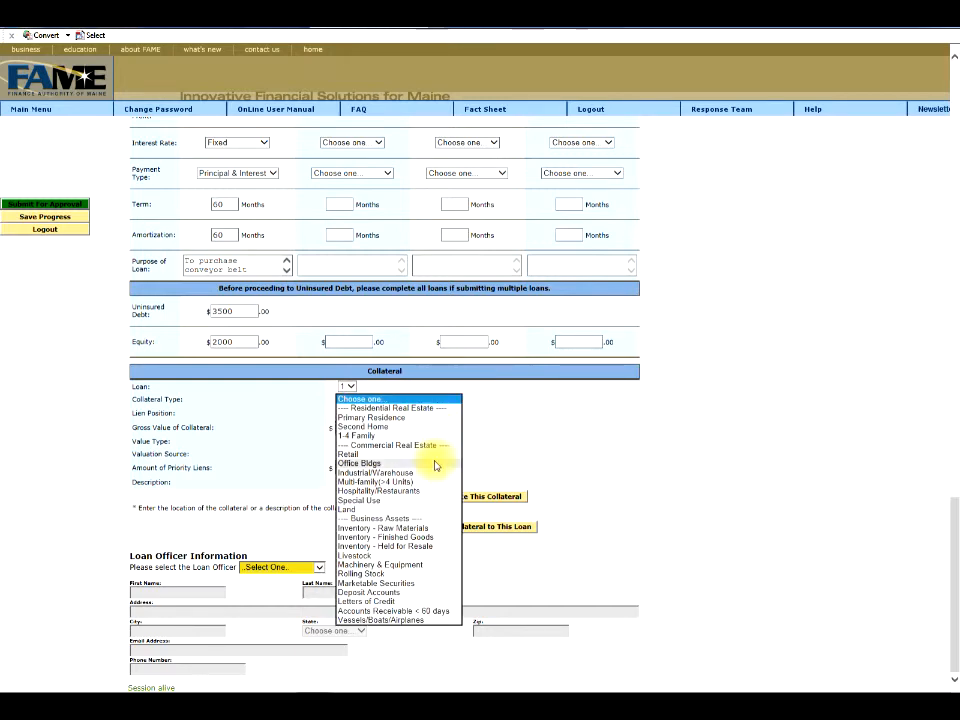
pyautogui.click(418, 565)
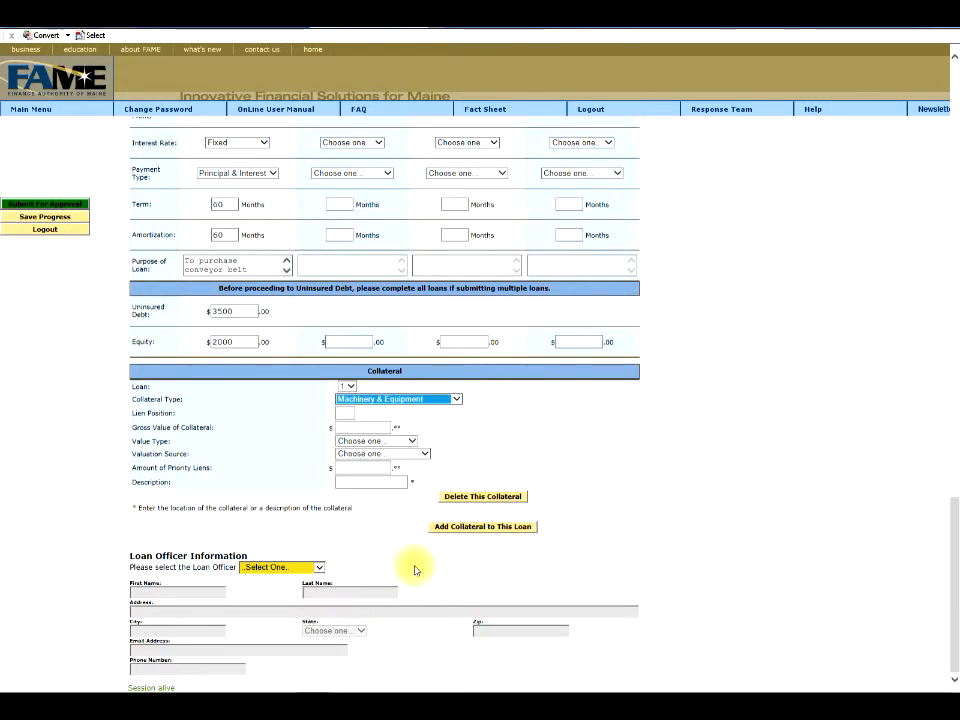
pyautogui.click(346, 414)
pyautogui.write('1')
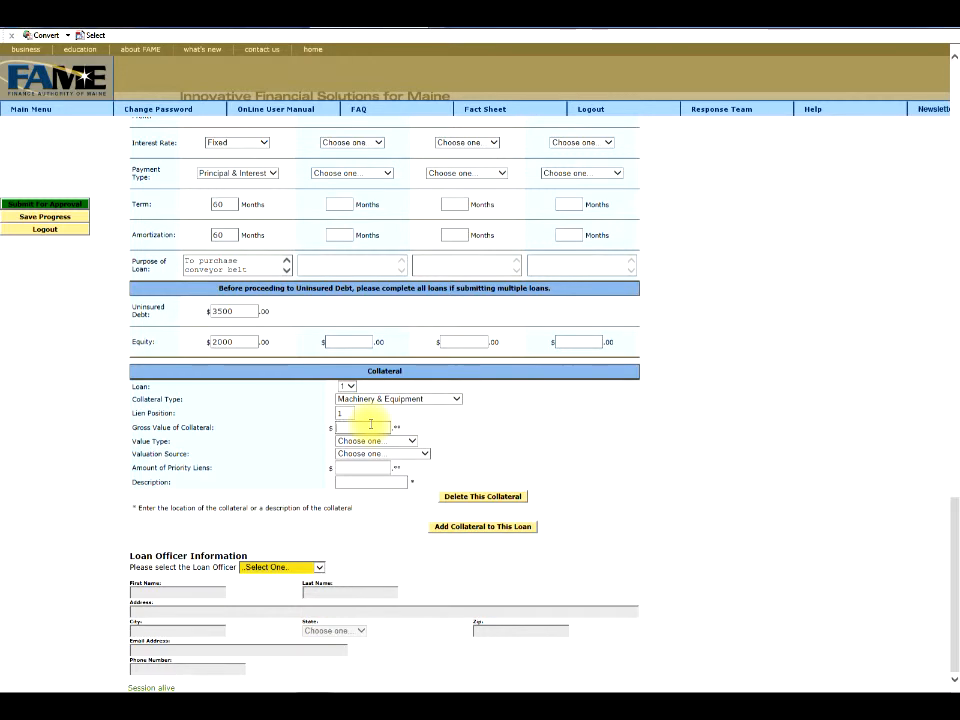
pyautogui.write('200000')
# Value the collateral at Market/Book Value by Loan Officer, 0 priority liens, described 'conveyor belt'.
pyautogui.click(412, 441)
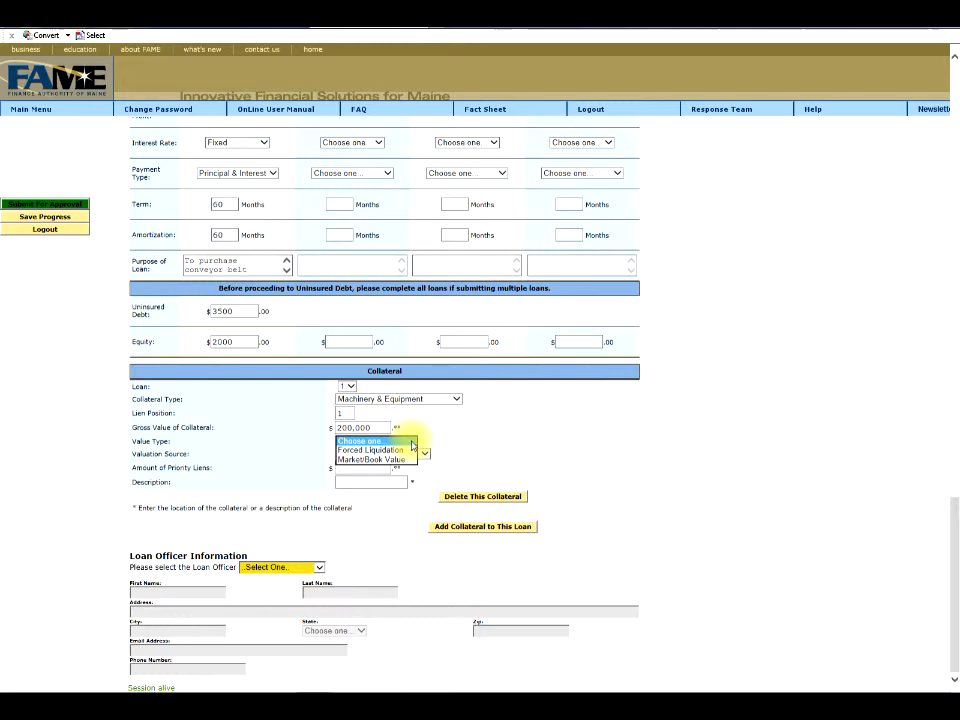
pyautogui.click(400, 459)
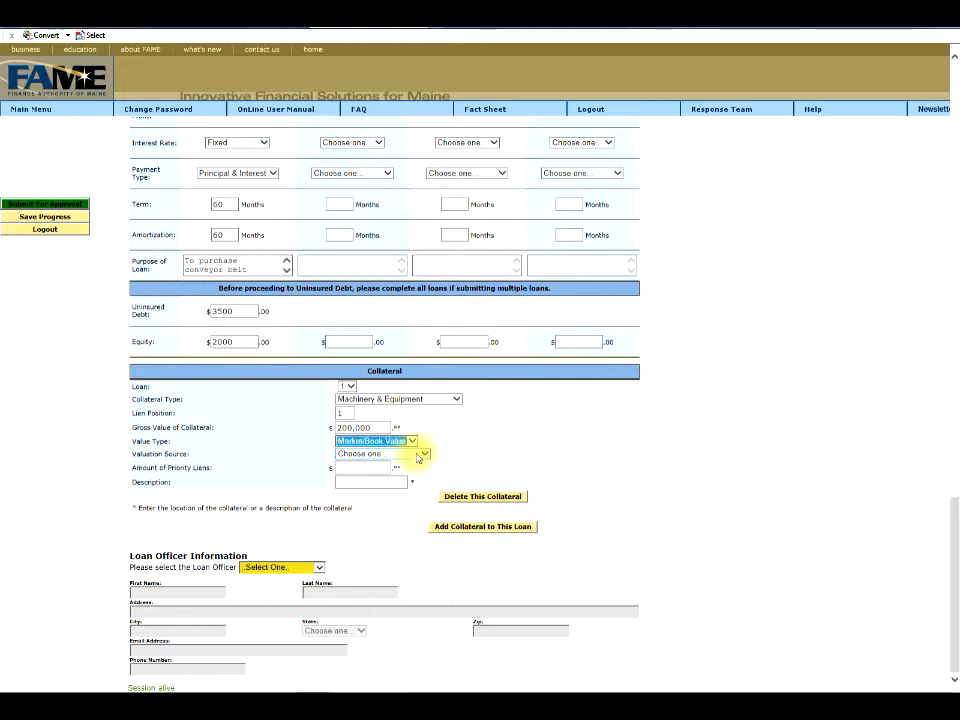
pyautogui.click(424, 454)
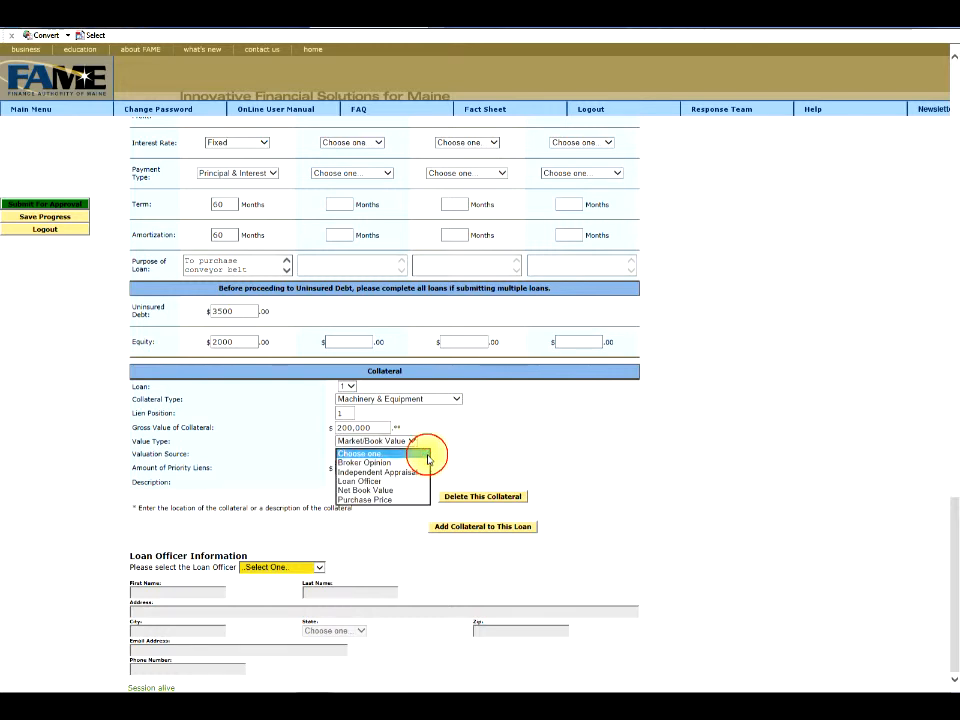
pyautogui.click(404, 481)
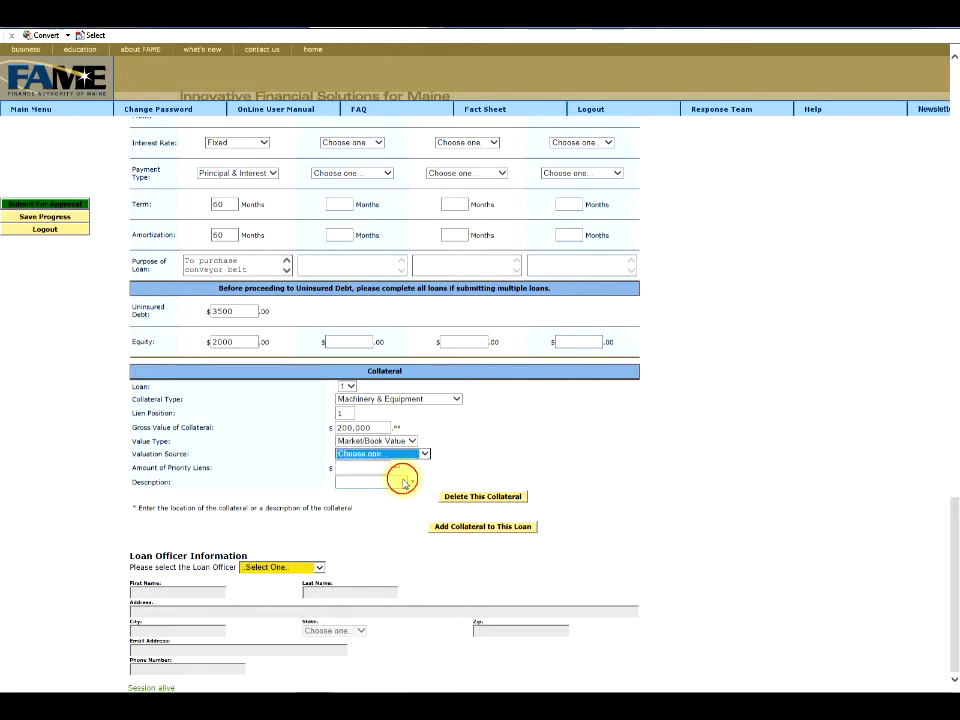
pyautogui.click(357, 468)
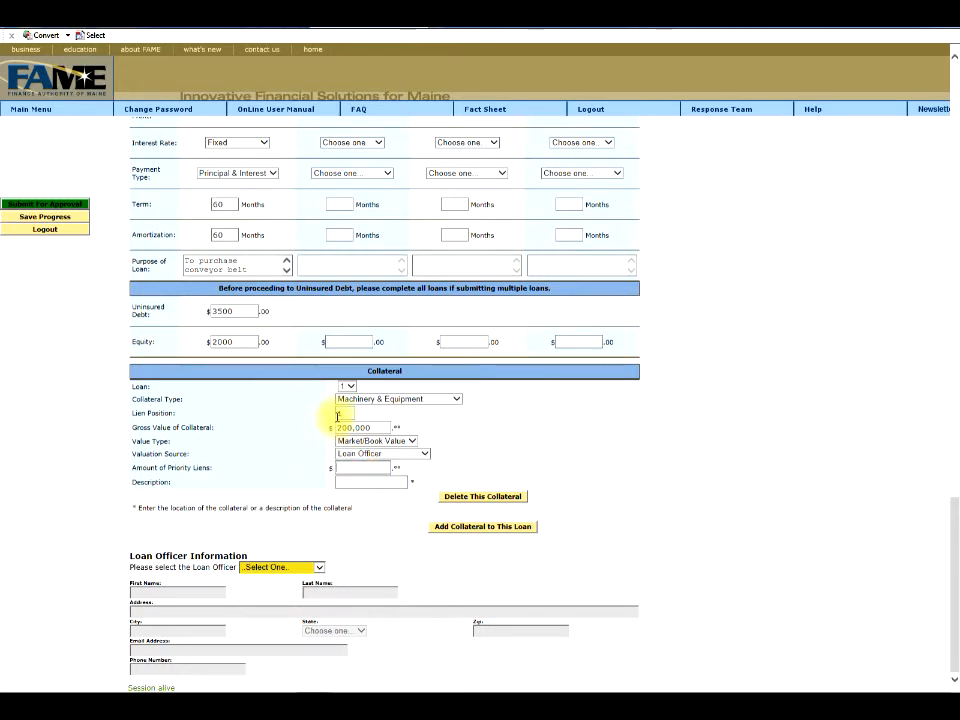
pyautogui.write('0')
pyautogui.click(350, 480)
pyautogui.write('conveyo')
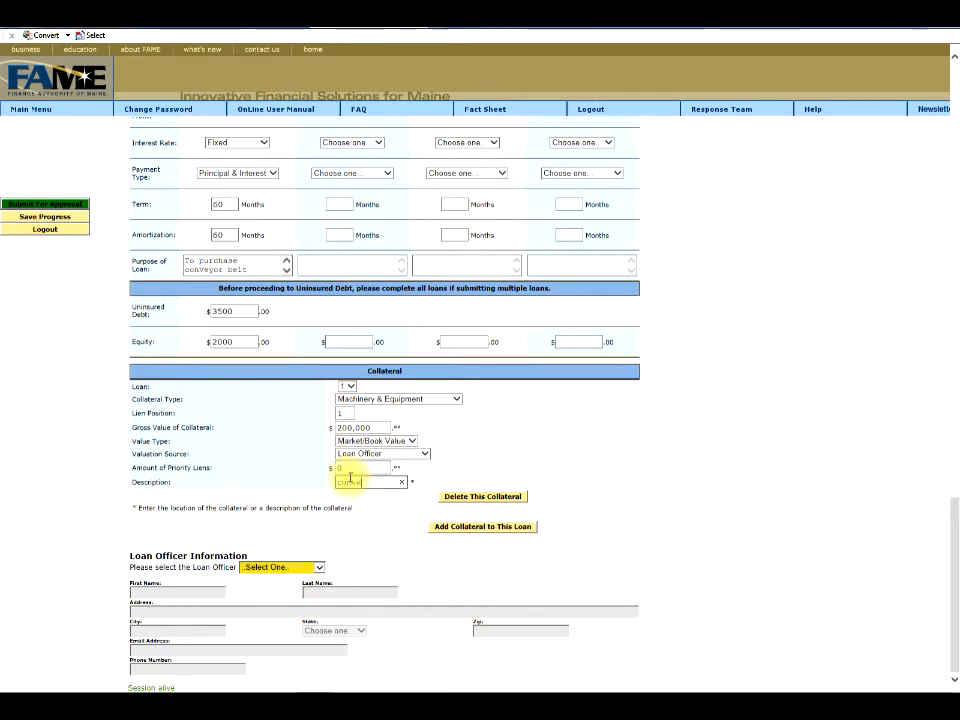
pyautogui.write('r belt')
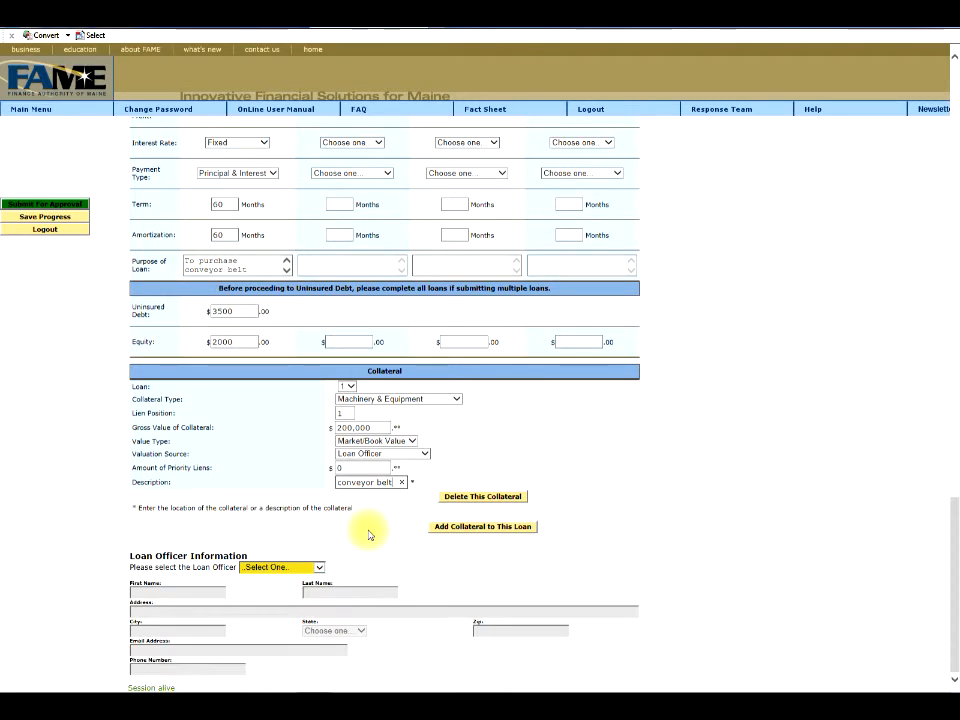
# Select the loan officer from the dropdown, auto-filling her contact details, then submit for approval.
pyautogui.click(320, 568)
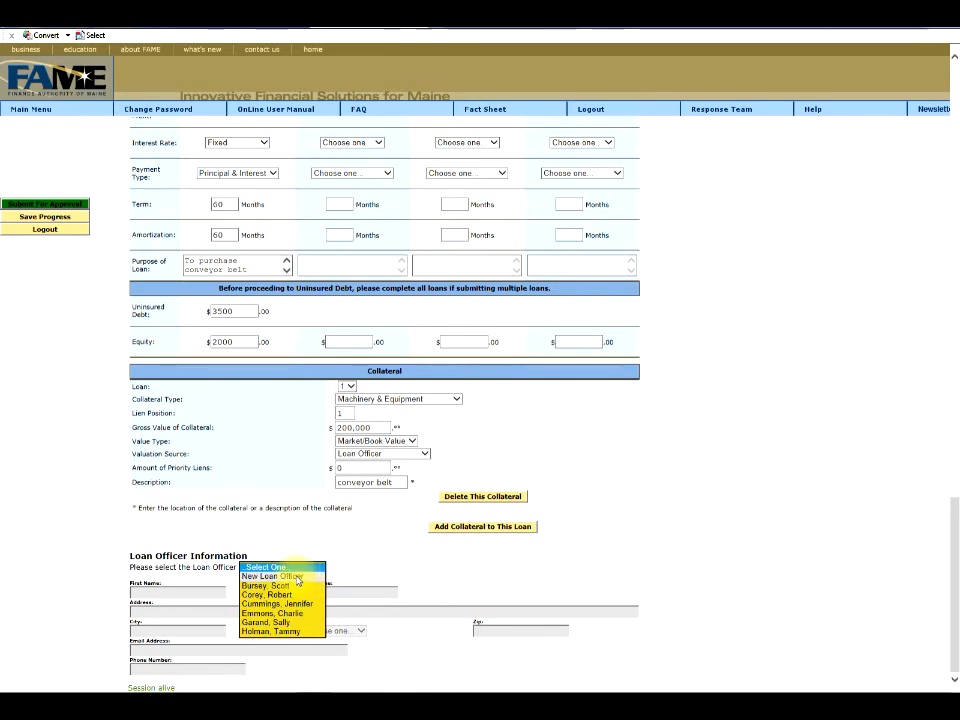
pyautogui.click(290, 631)
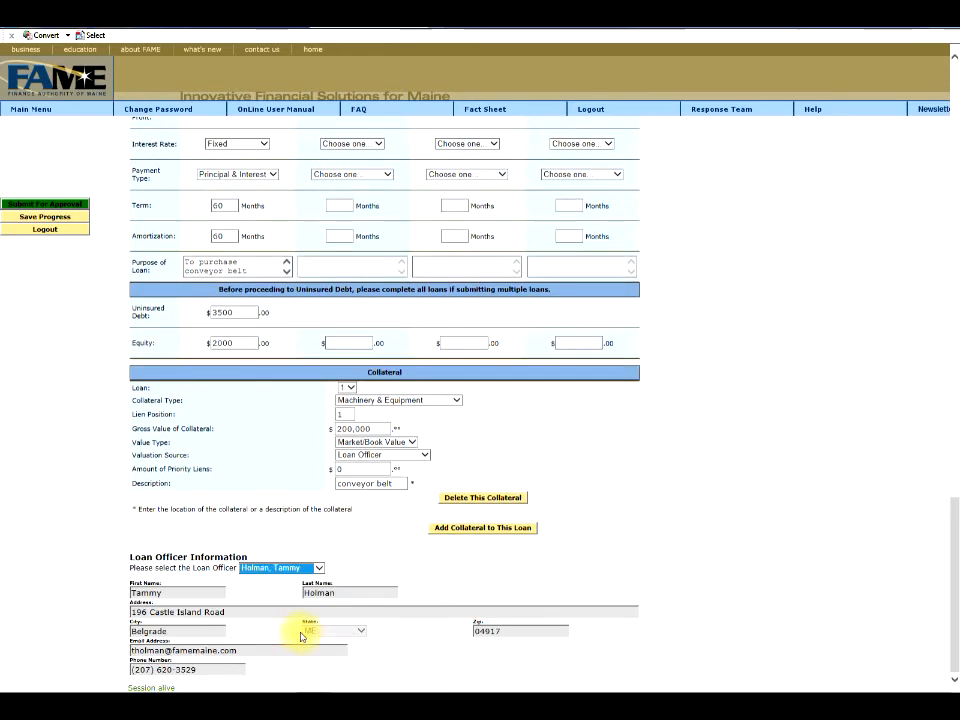
pyautogui.click(386, 645)
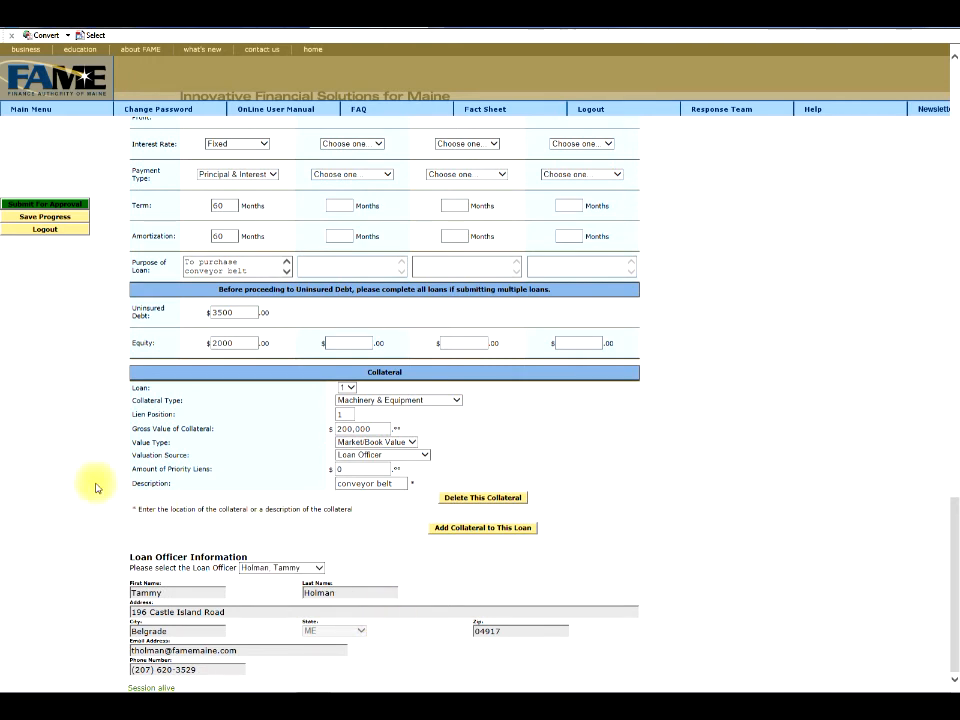
pyautogui.click(43, 205)
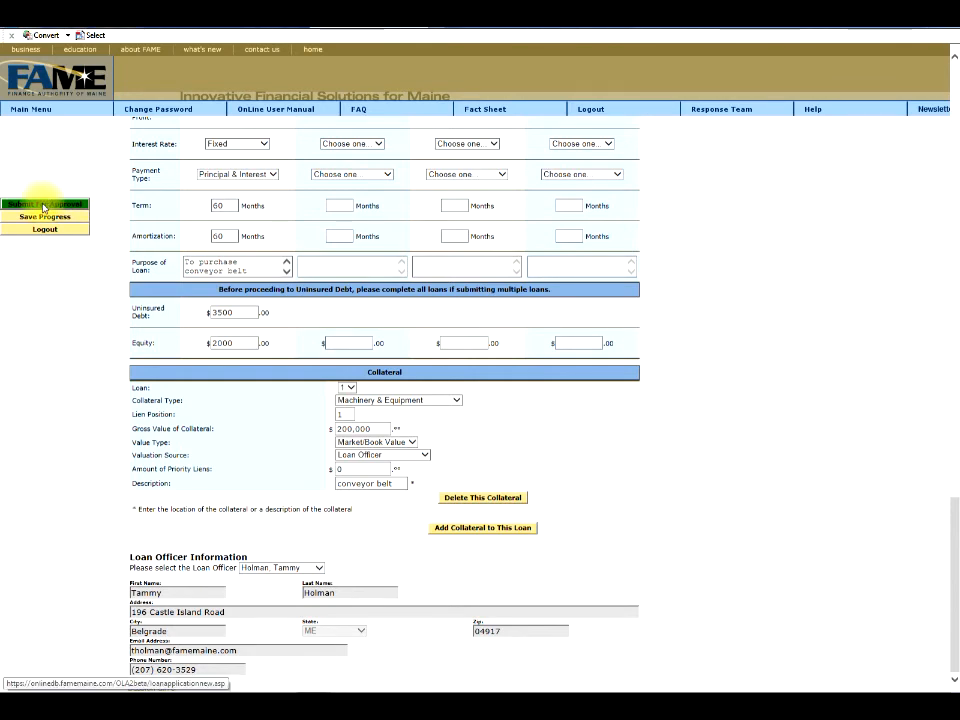